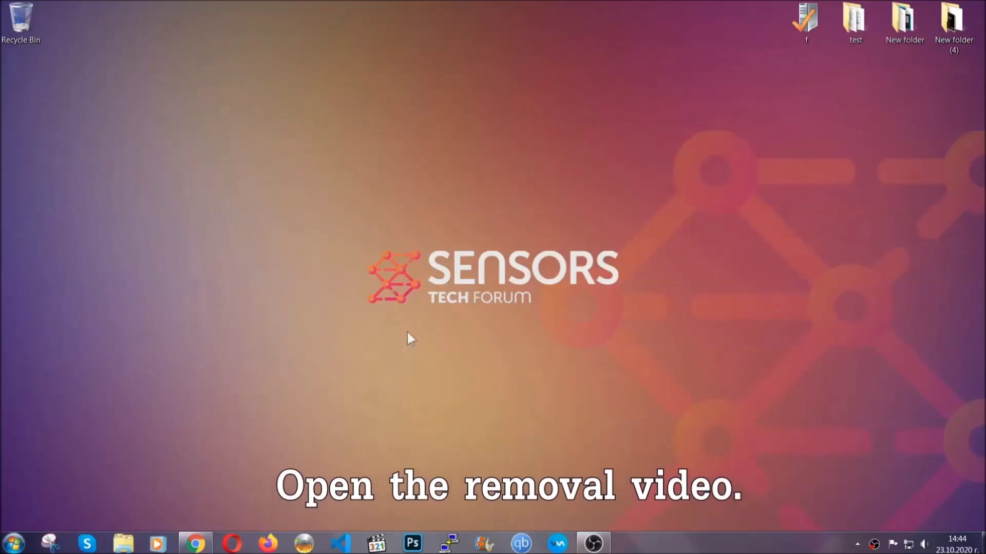
Step: Bring back the YouTube video 'How to Remove a Ransomware Virus (Windows)' in Chrome
click(194, 543)
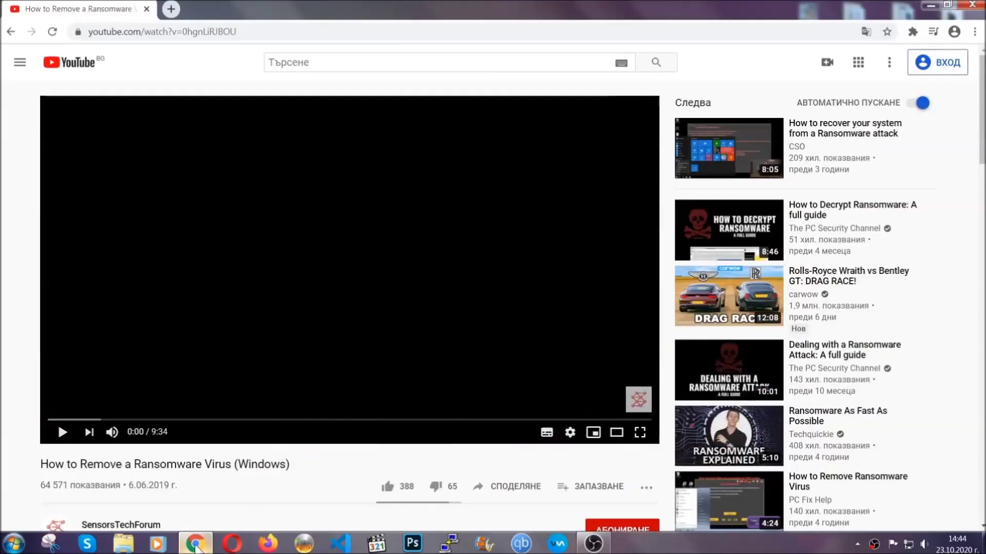
scroll(181, 420, down, 3)
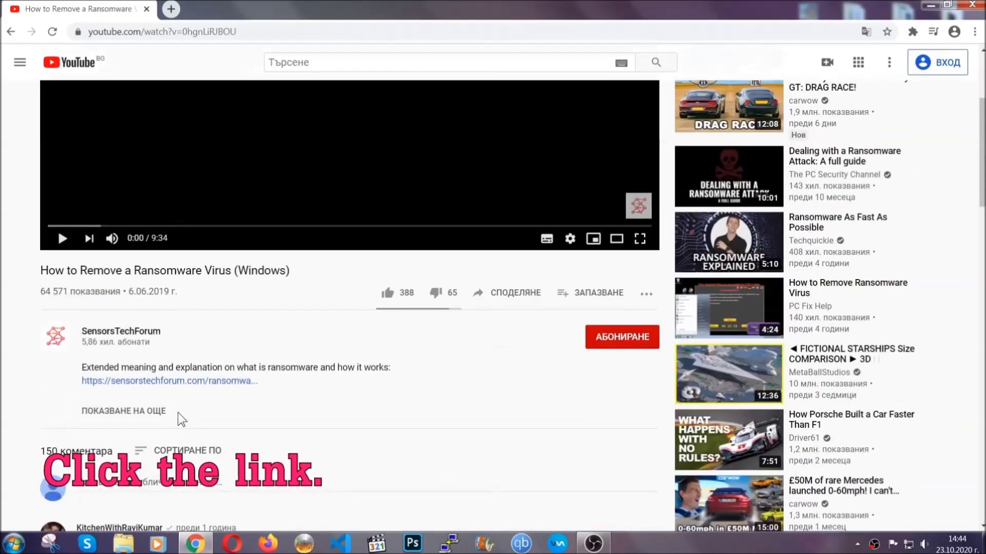
Step: Follow the description's sensorstechforum.com link and launch the downloaded SpyHunter 5 installer
click(194, 382)
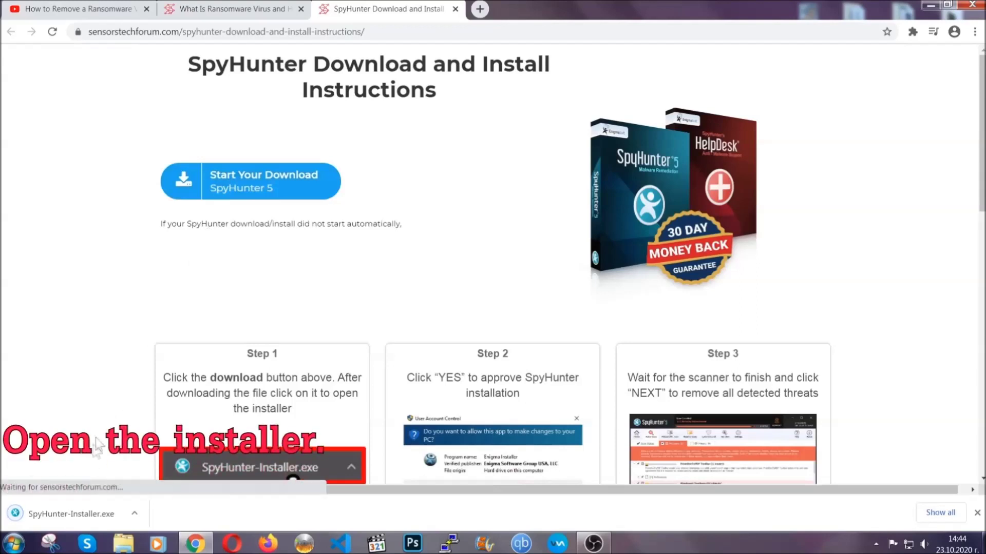
click(69, 513)
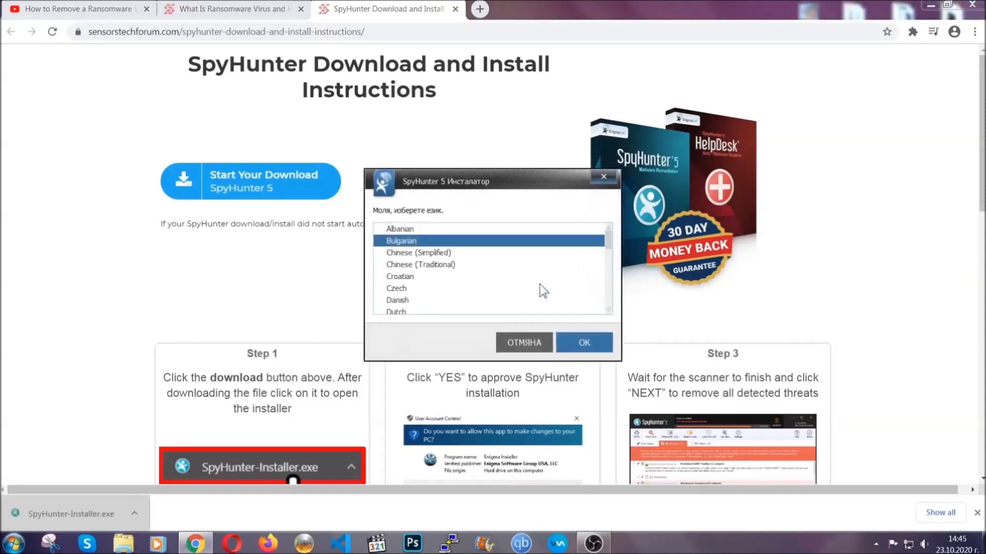
scroll(518, 289, down, 1)
scroll(506, 280, down, 1)
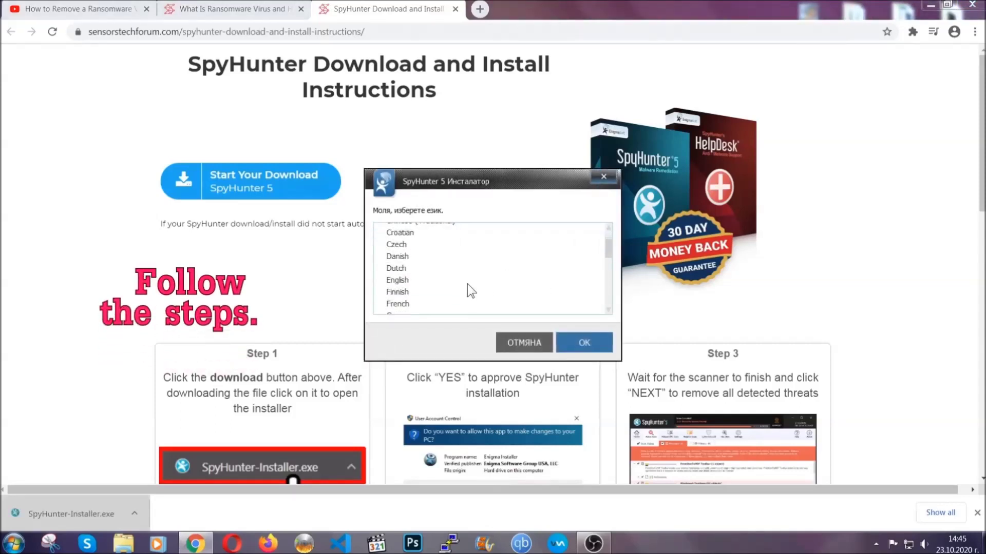
Step: Install SpyHunter 5 in English, accepting the EULA and Privacy Policy, and finish setup
click(466, 284)
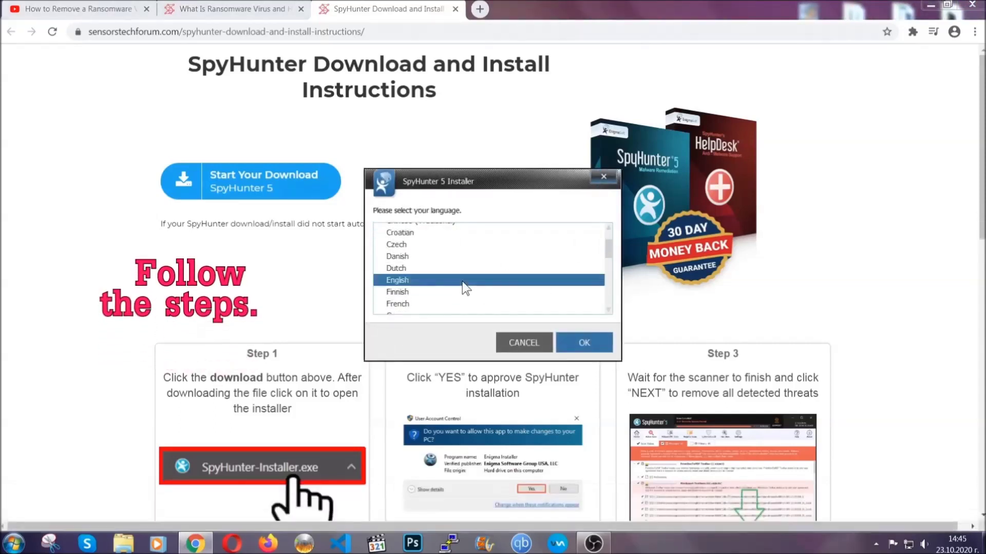
click(574, 343)
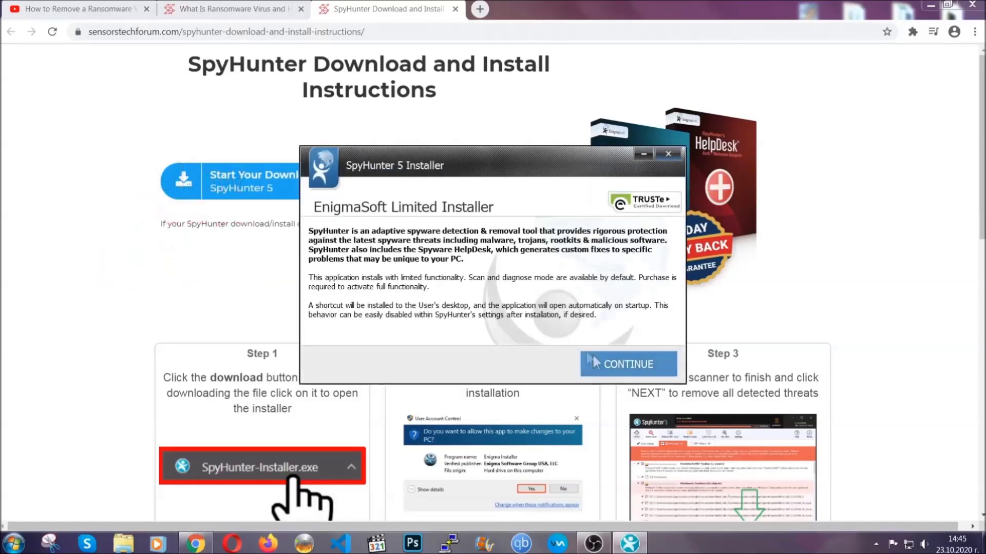
click(593, 358)
click(566, 333)
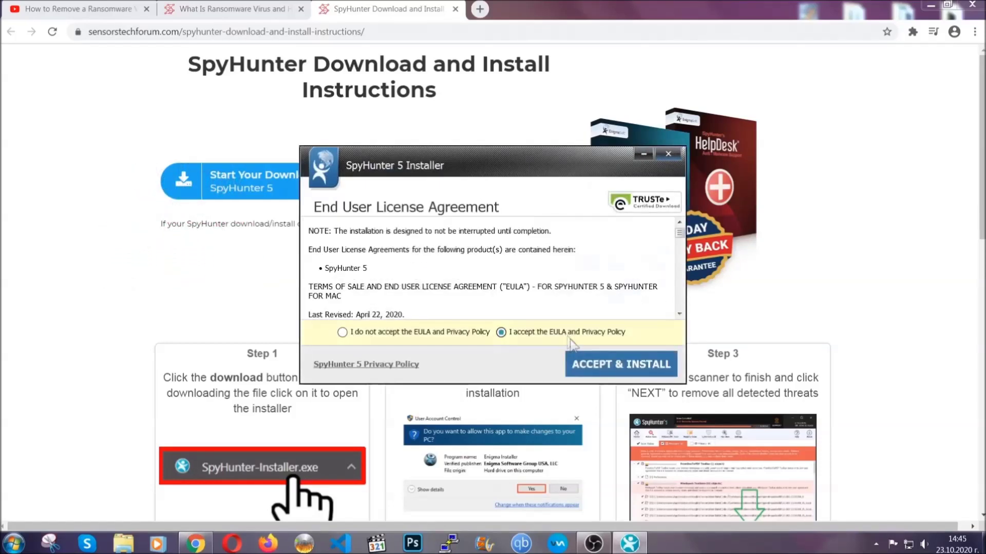
click(589, 363)
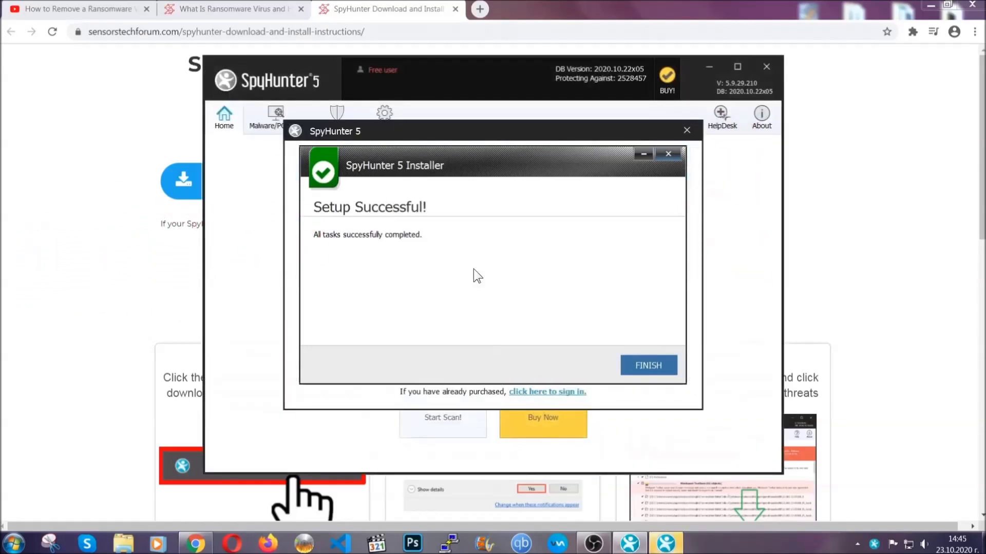
click(631, 367)
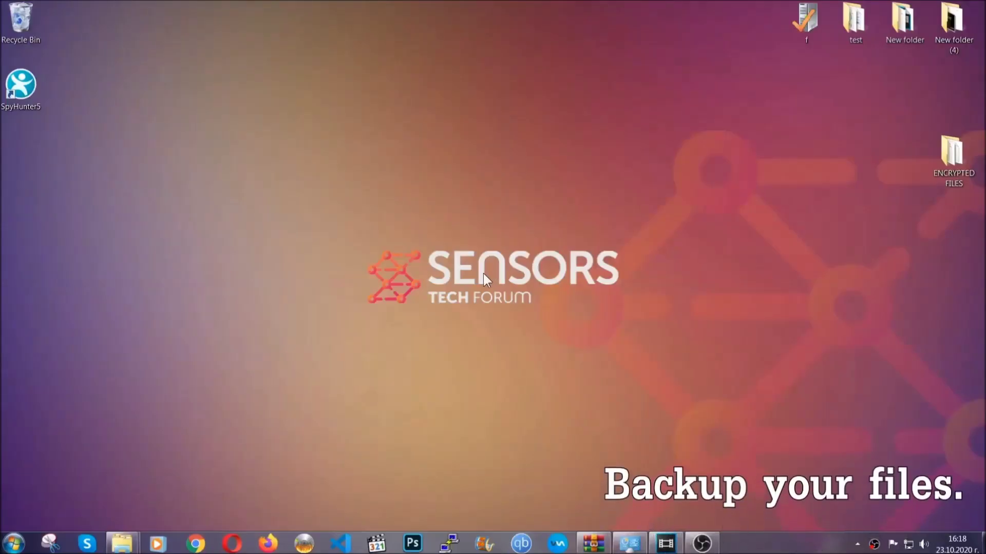
Step: Open the ENCRYPTED FILES folder listing the six .efji-encrypted files
double_click(947, 158)
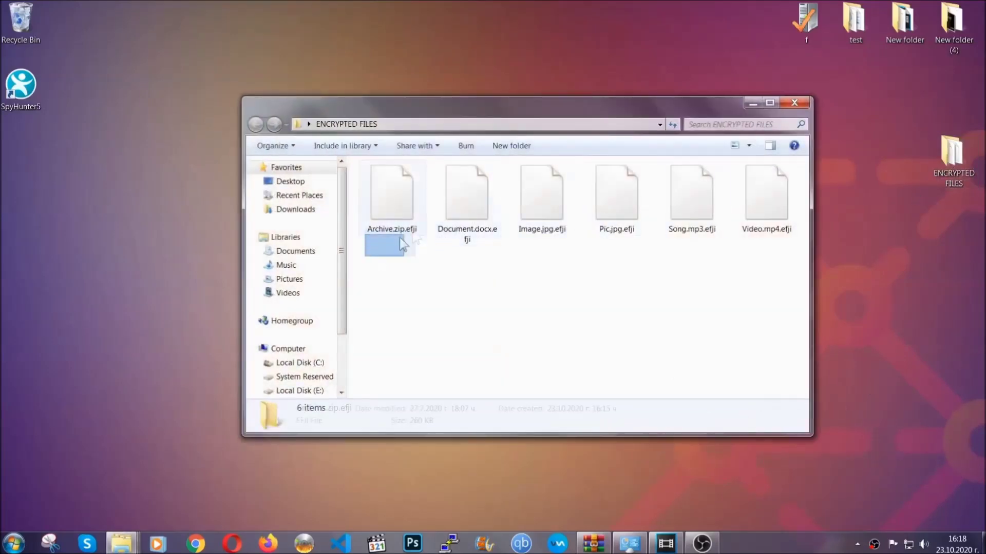
Step: Copy all six encrypted .efji files from the ENCRYPTED FILES folder
drag(401, 243, 771, 182)
right_click(771, 183)
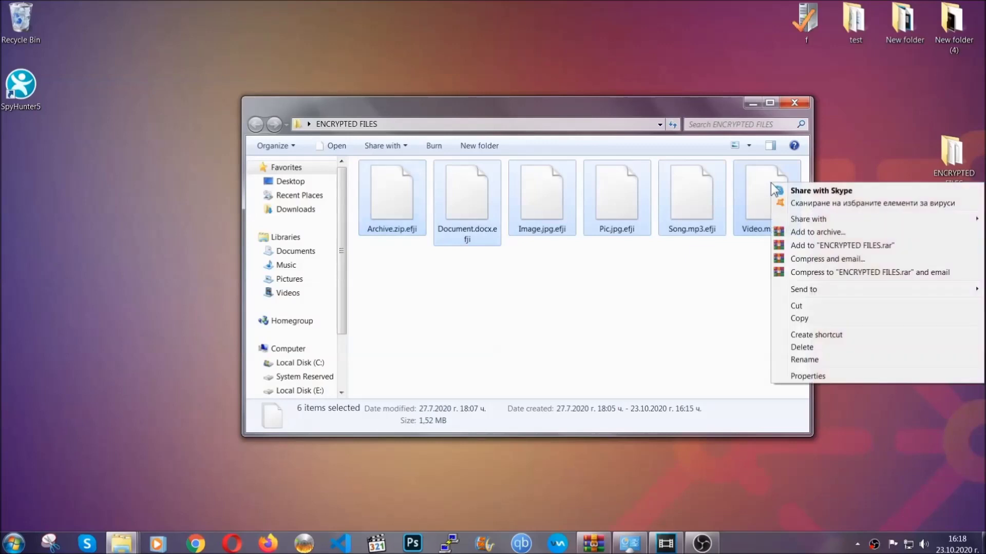
click(800, 320)
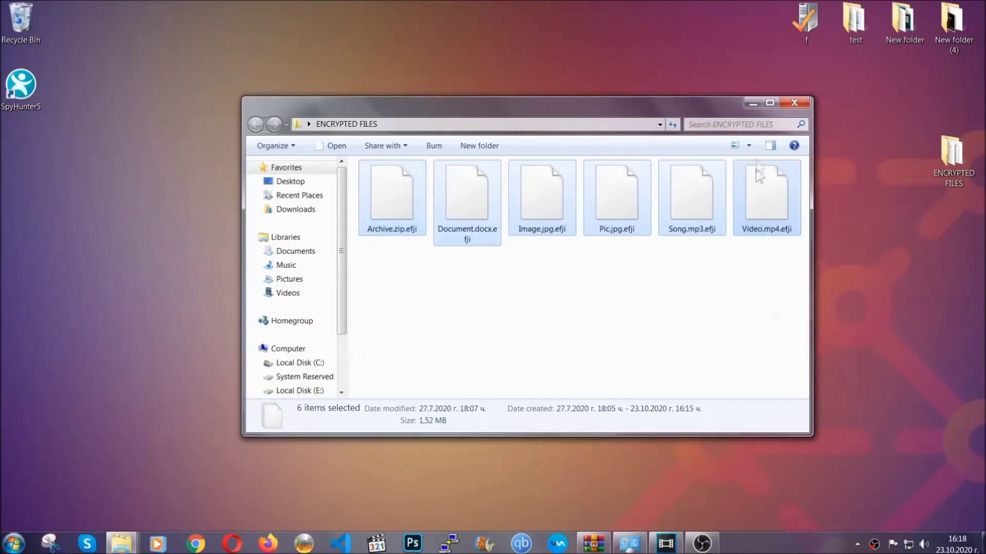
click(753, 103)
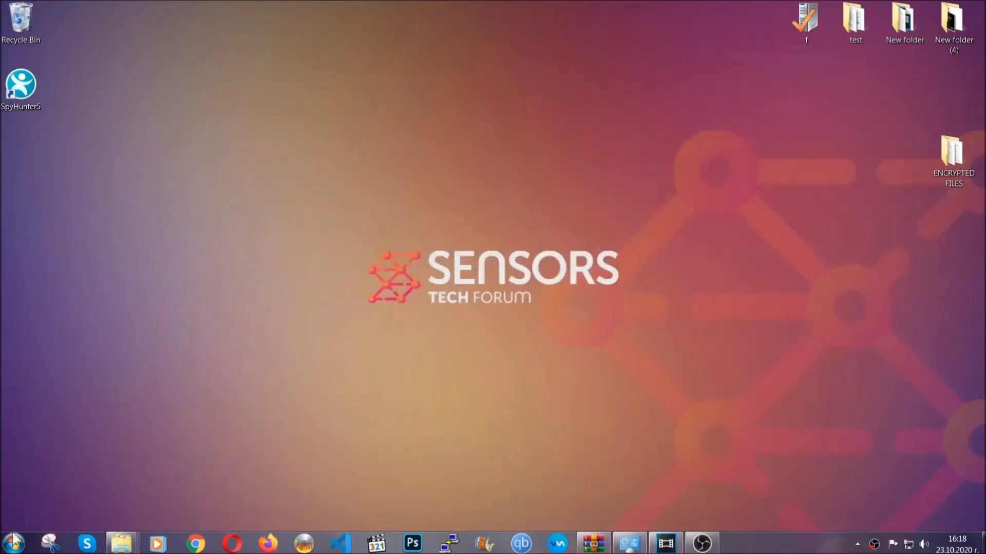
Step: Paste the six files onto FLASH DRIVE (H:) and close the drive window
click(13, 543)
click(187, 385)
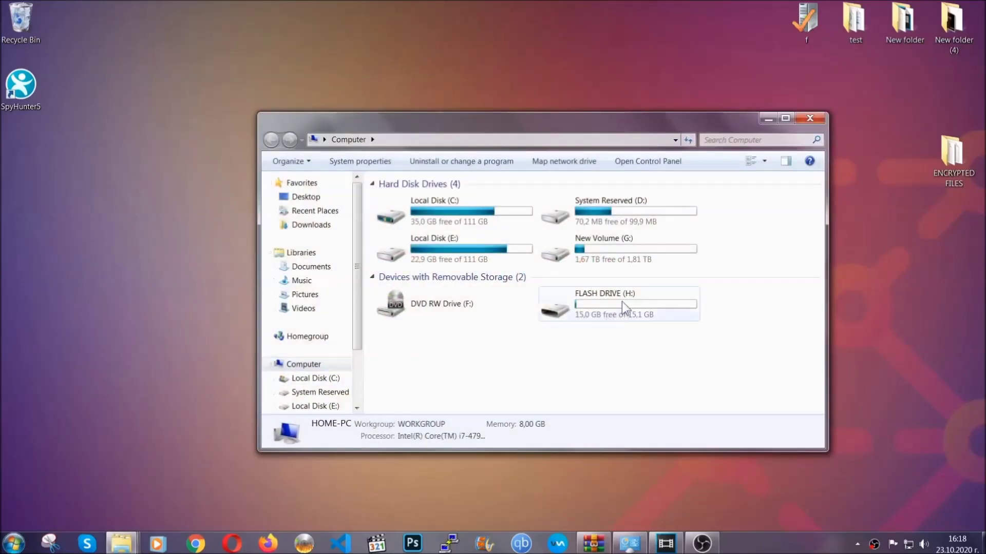
double_click(621, 301)
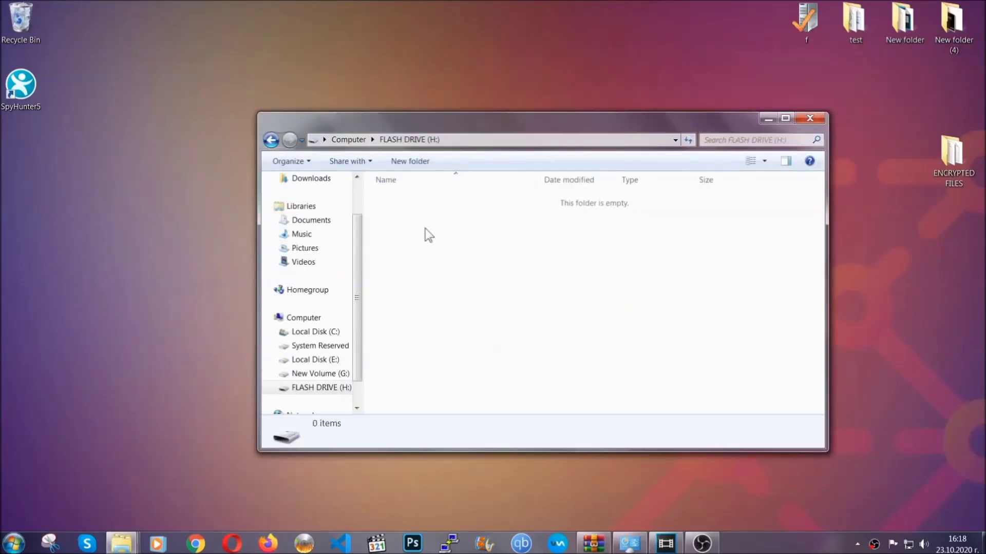
right_click(425, 230)
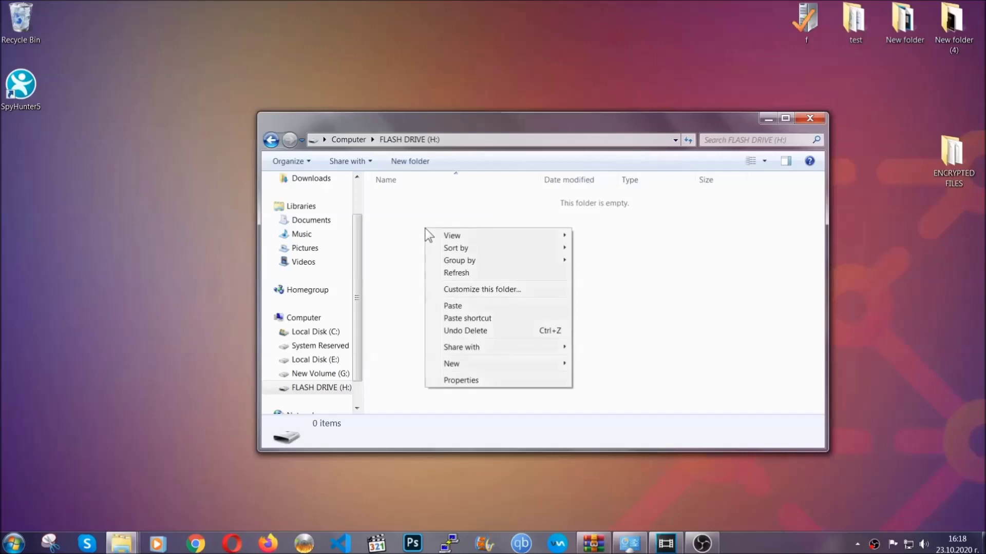
click(448, 307)
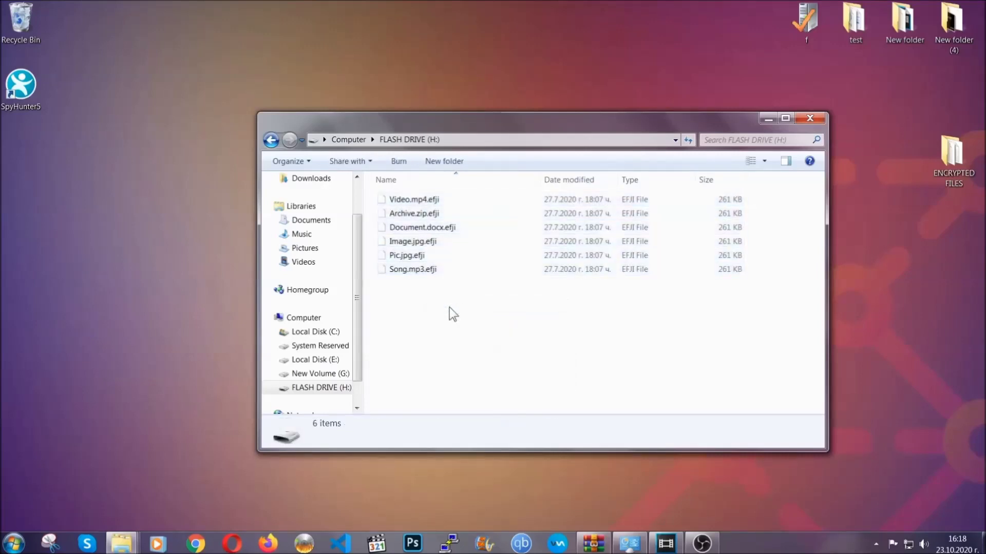
click(811, 119)
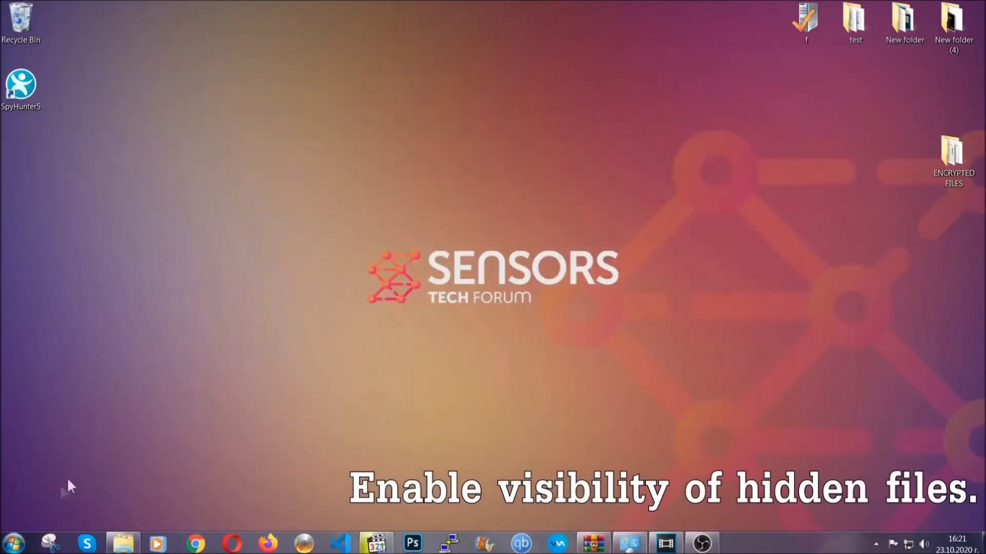
Step: Turn on 'Show hidden files, folders, and drives' in Folder Options and confirm with OK
click(14, 543)
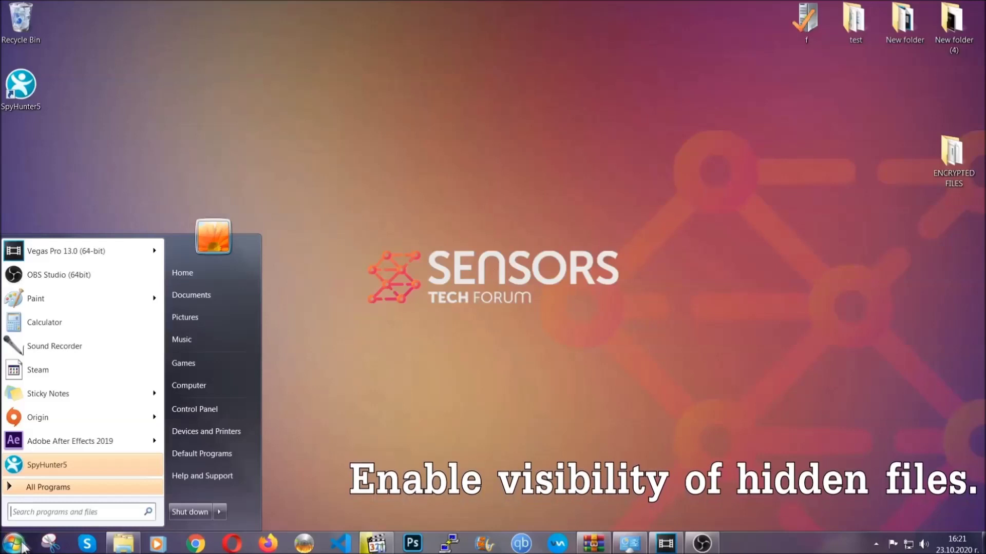
click(42, 508)
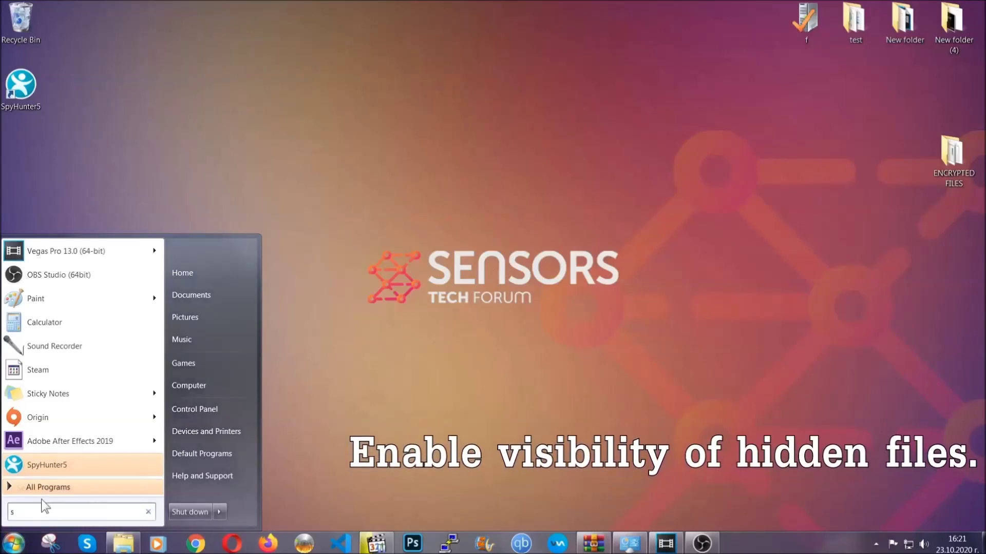
text(showh)
key(BackSpace)
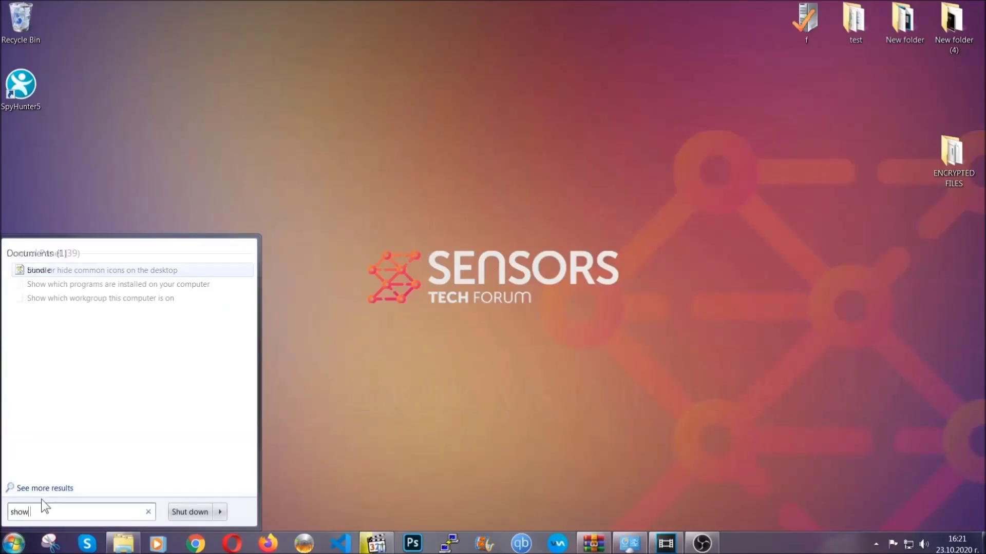
text( hidden files)
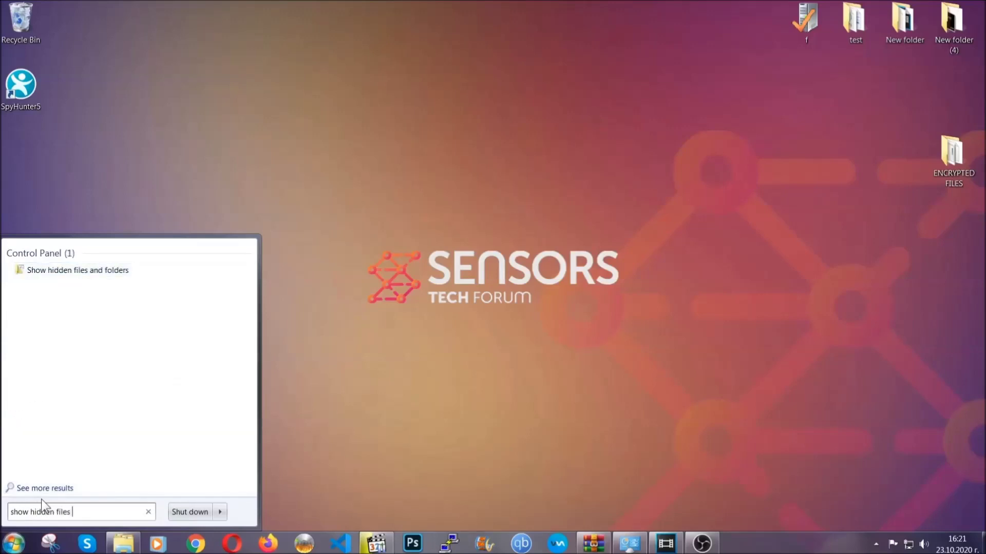
text( and folders)
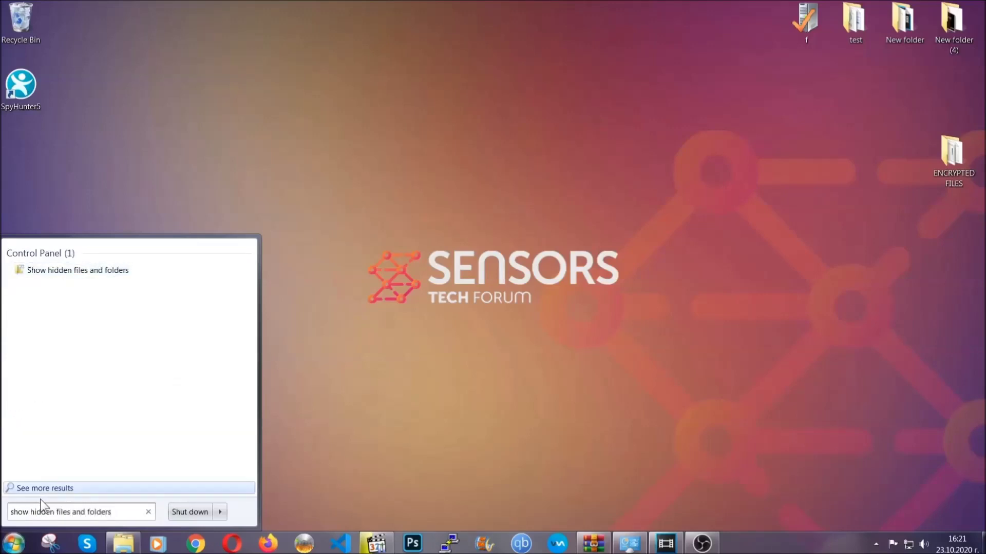
click(117, 274)
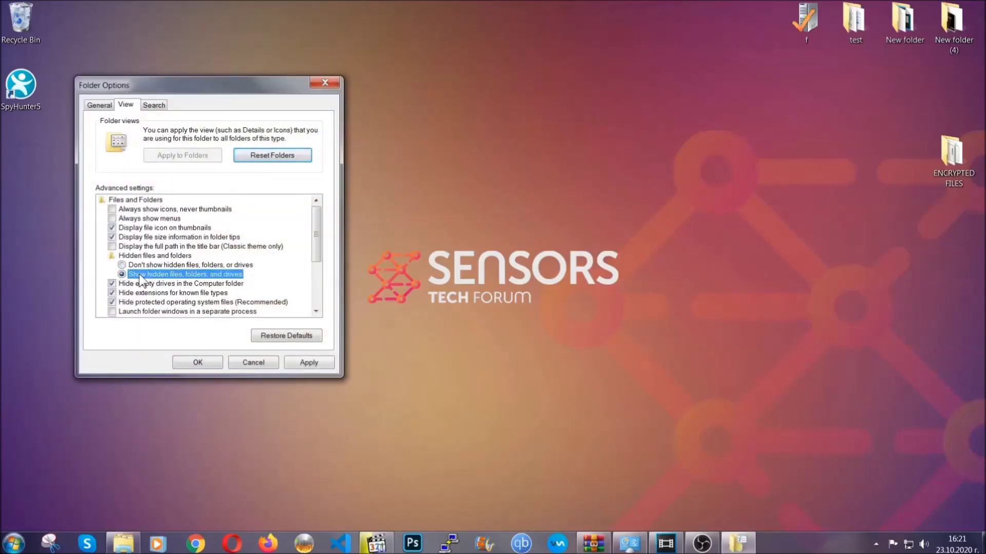
click(306, 366)
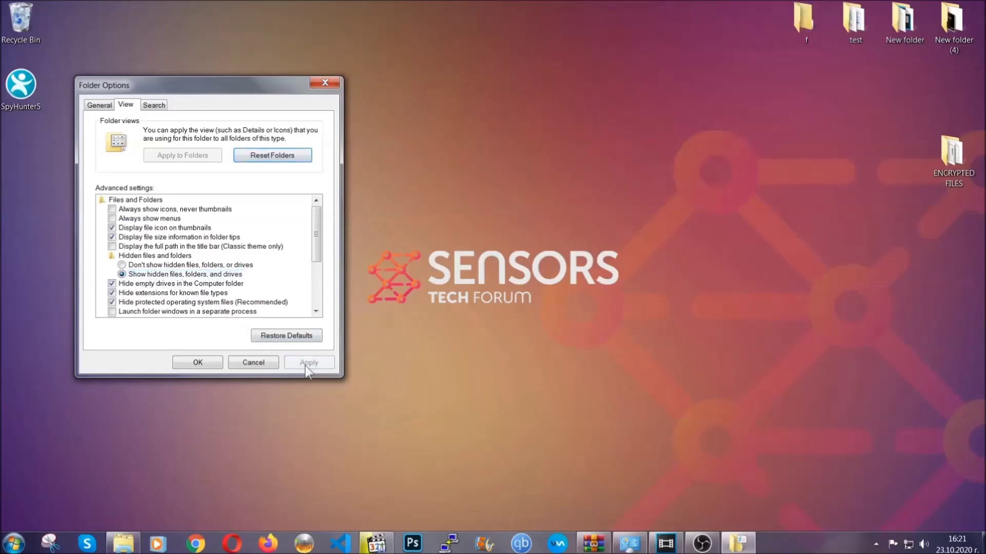
click(193, 363)
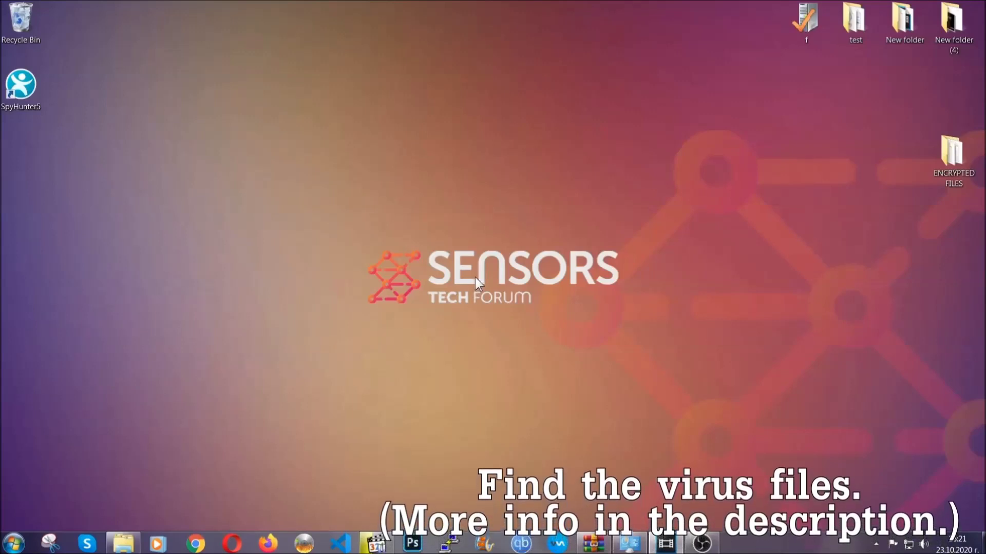
click(13, 544)
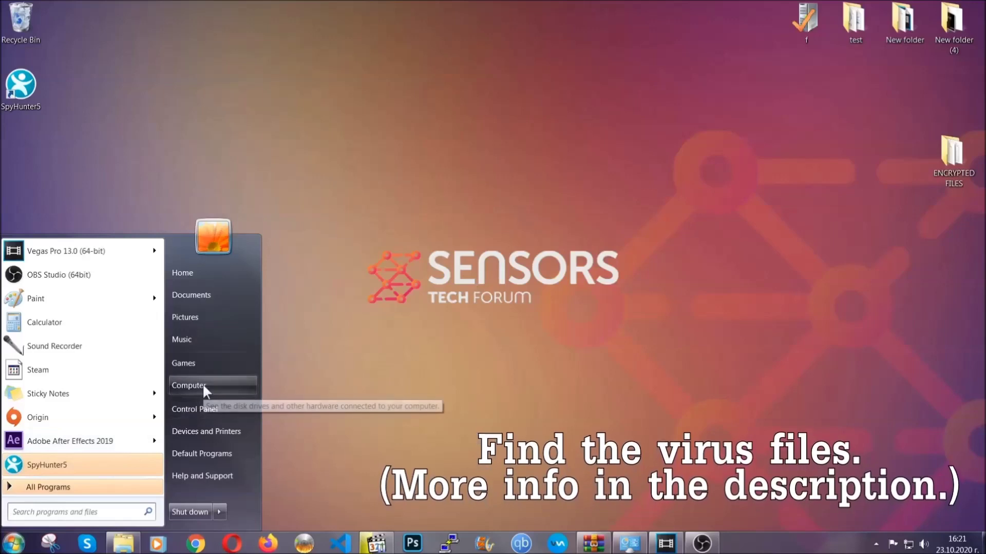
Step: Search Computer for 'fileextension:exe Example Virus Name'
click(203, 385)
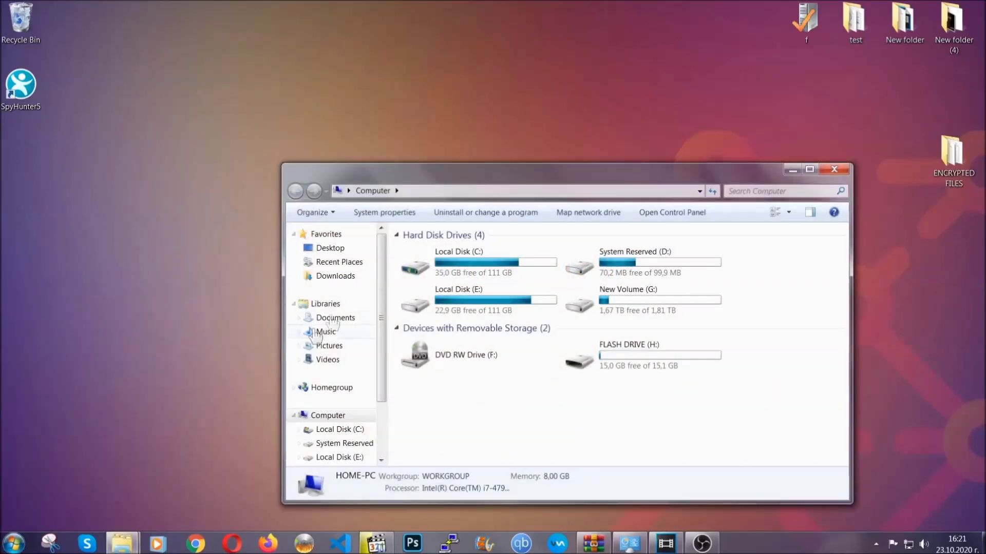
drag(537, 180, 473, 136)
text(files)
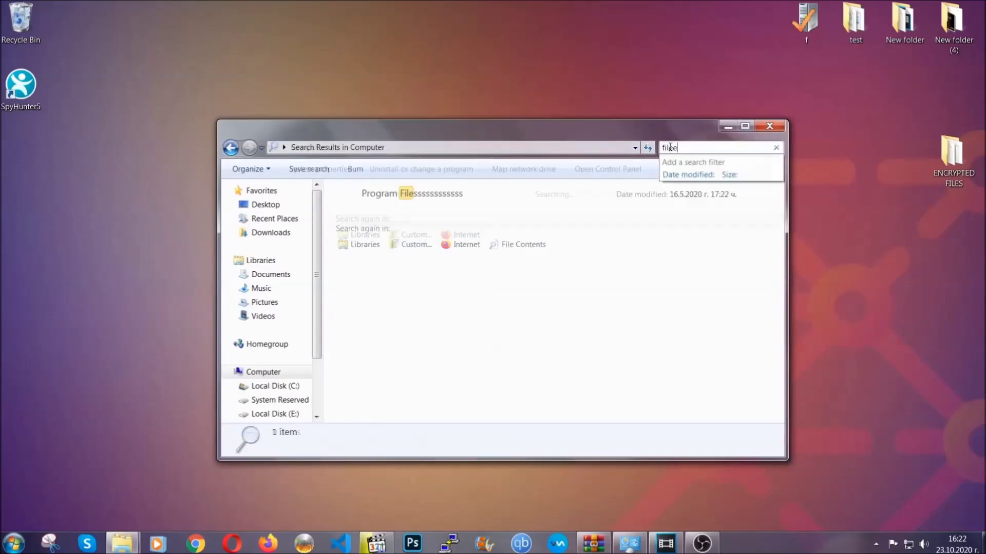
text(extension)
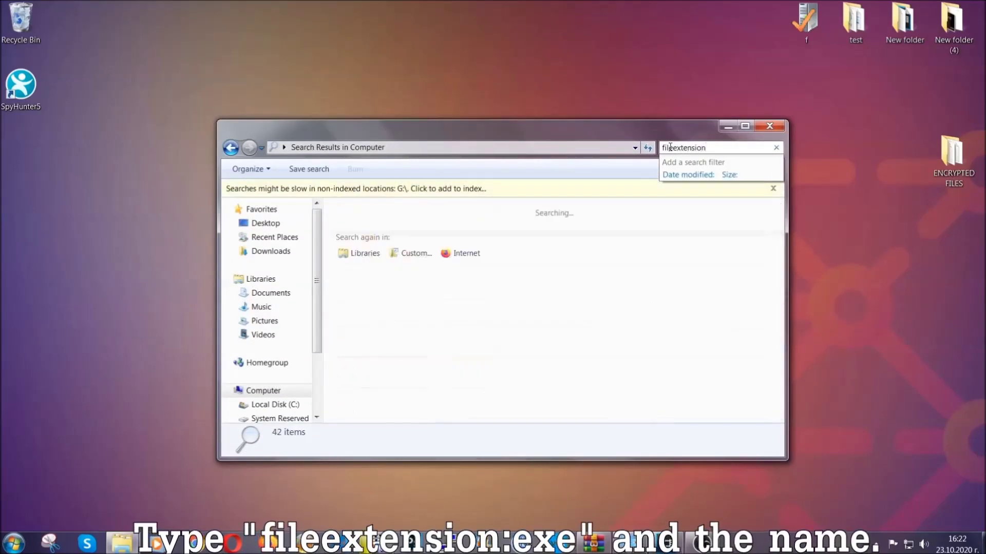
text(:exe E)
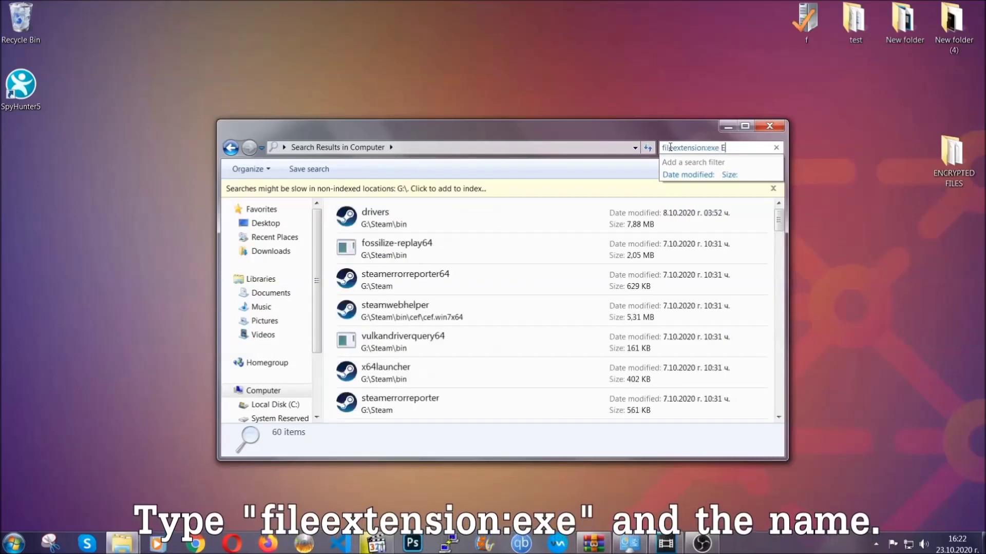
text(xampl)
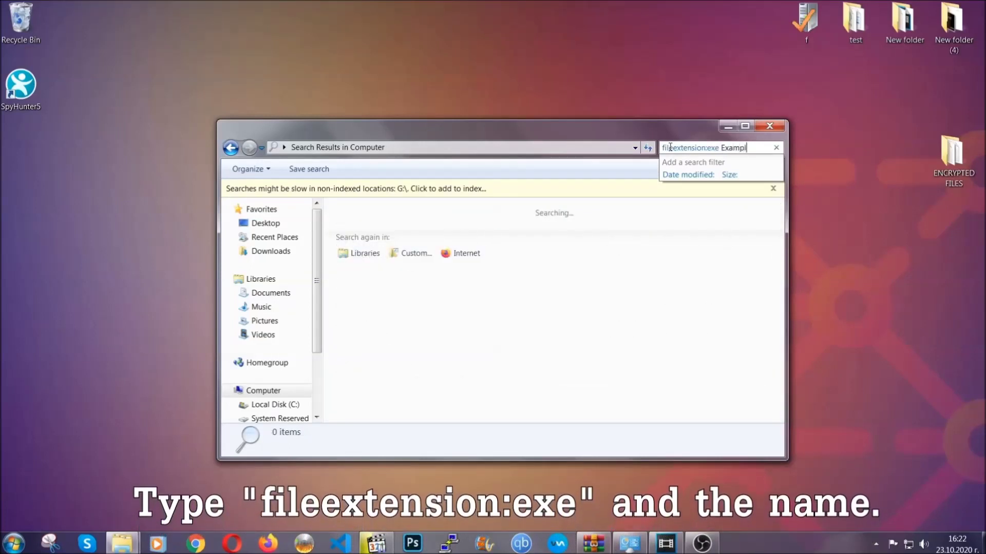
text(e Virus Name)
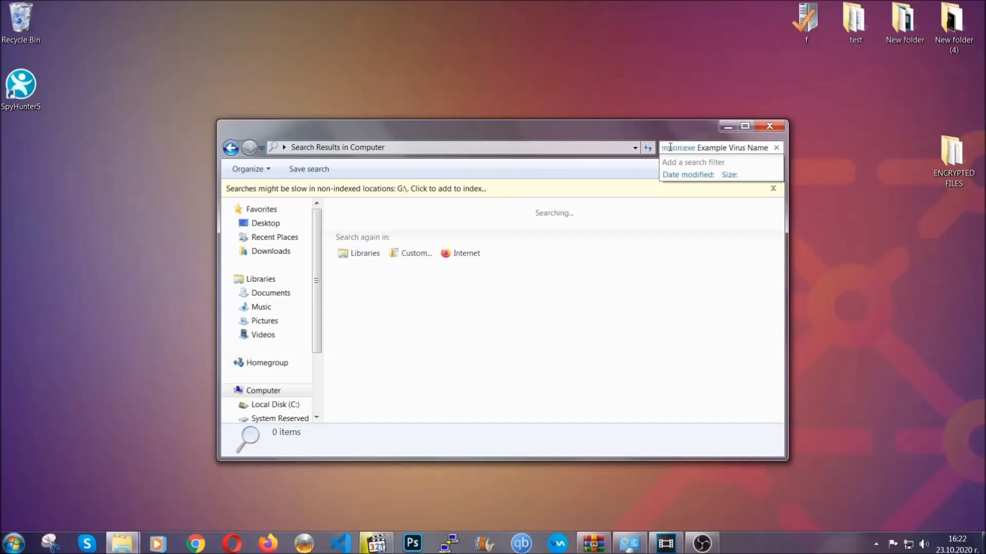
key(Return)
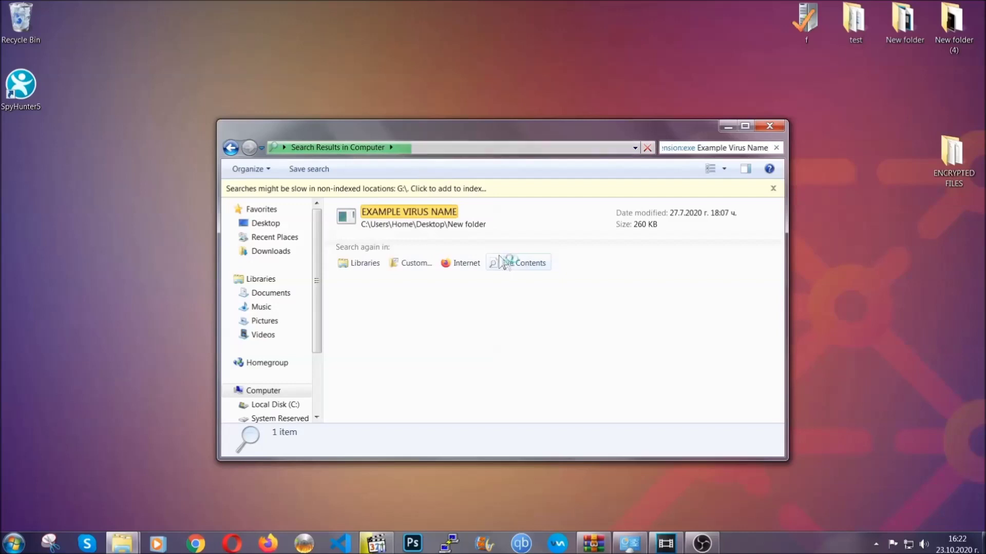
Step: Delete the EXAMPLE VIRUS NAME file to the Recycle Bin and close the search window
click(430, 209)
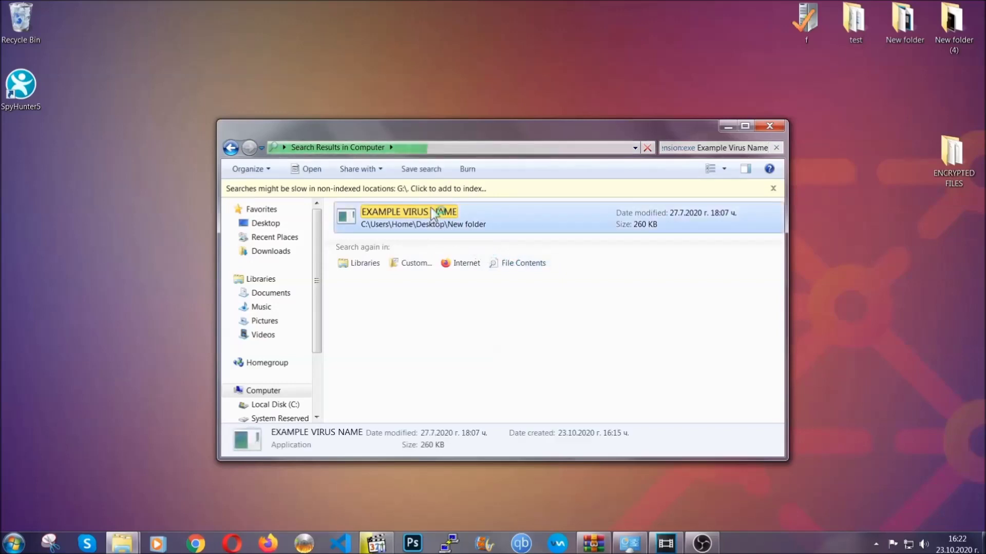
right_click(434, 213)
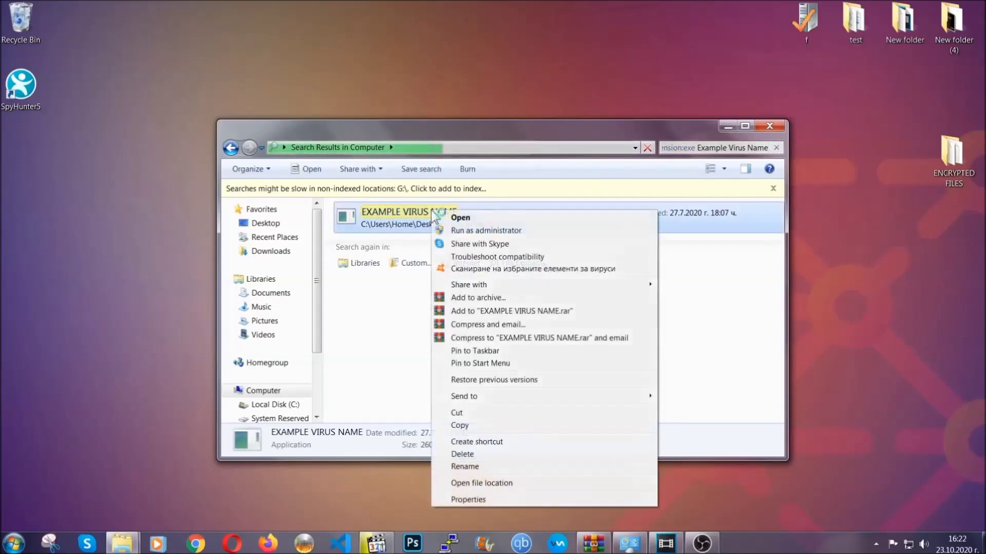
click(475, 454)
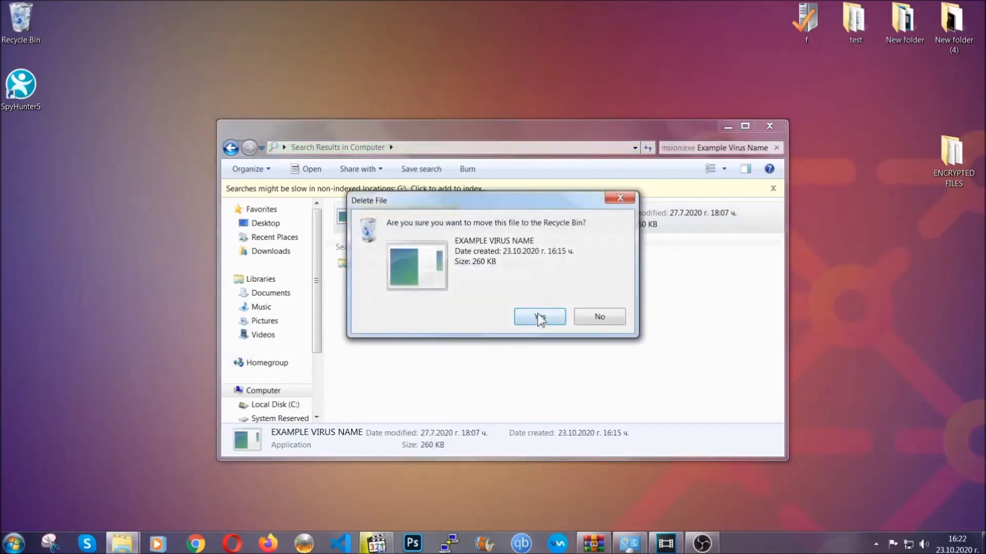
click(538, 318)
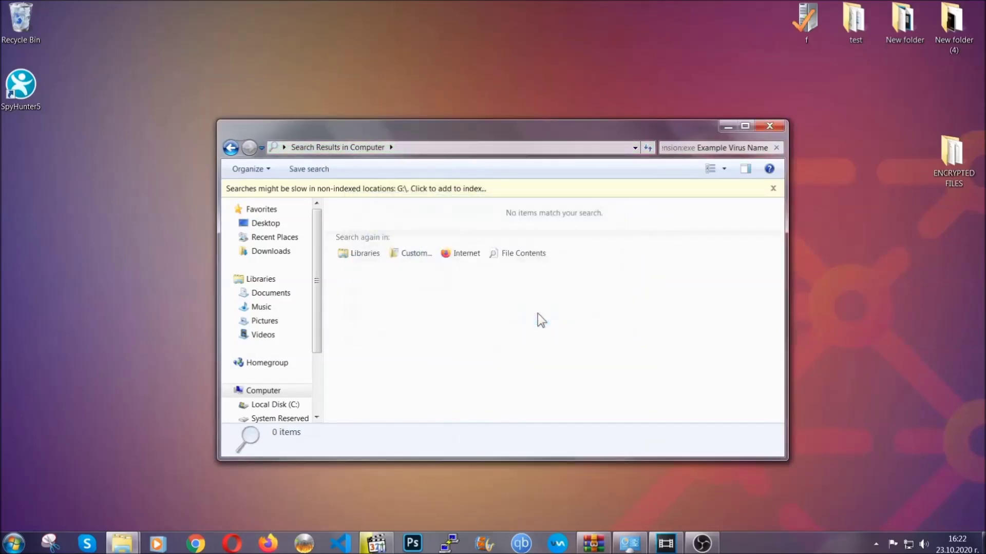
click(771, 127)
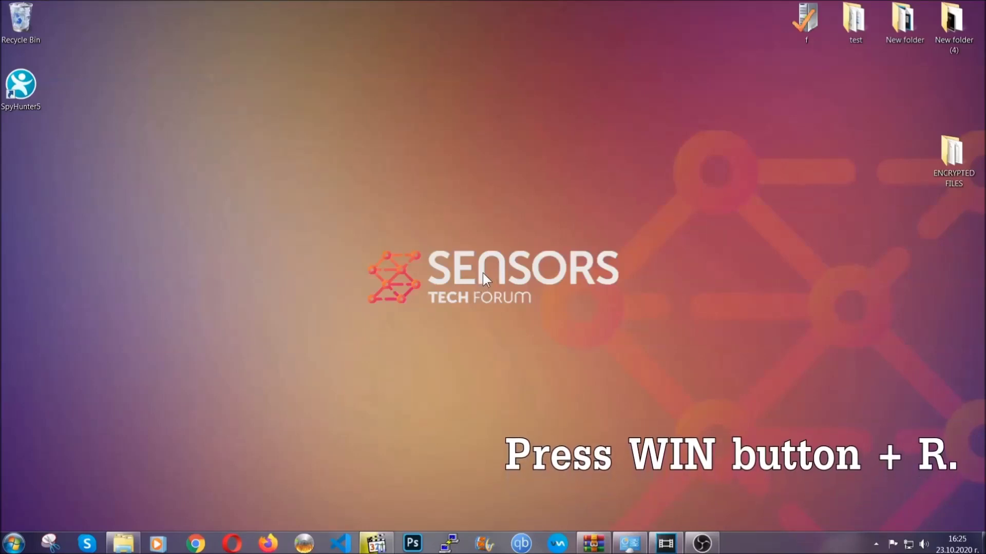
Step: Launch Registry Editor by running REGEDIT from the Run prompt
key(super+r)
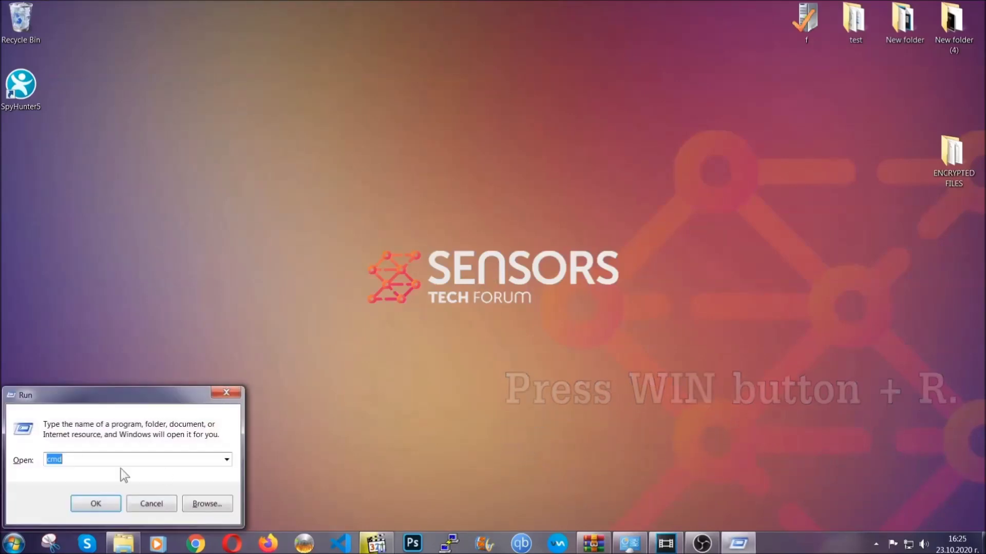
click(92, 466)
key(shift+Home)
text(REGEDIT)
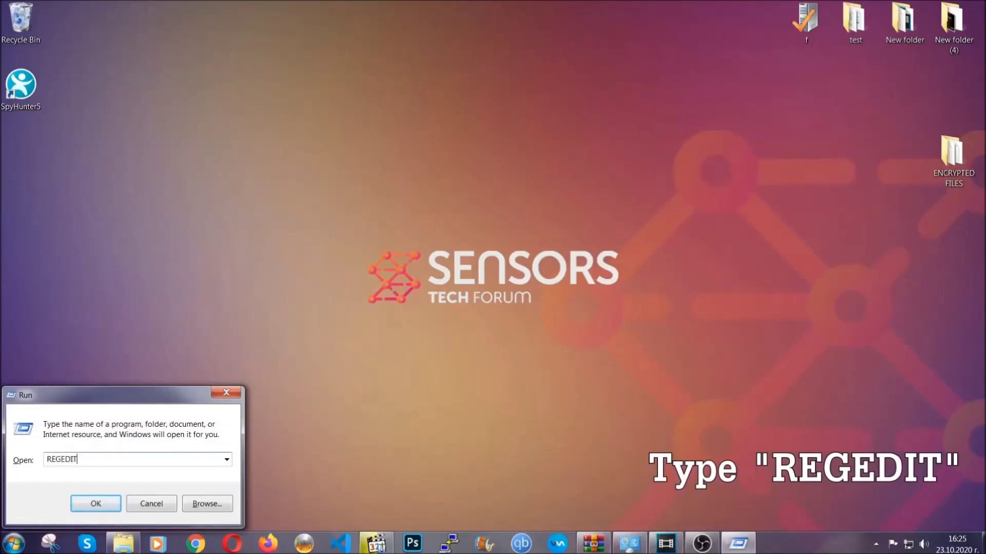
click(85, 501)
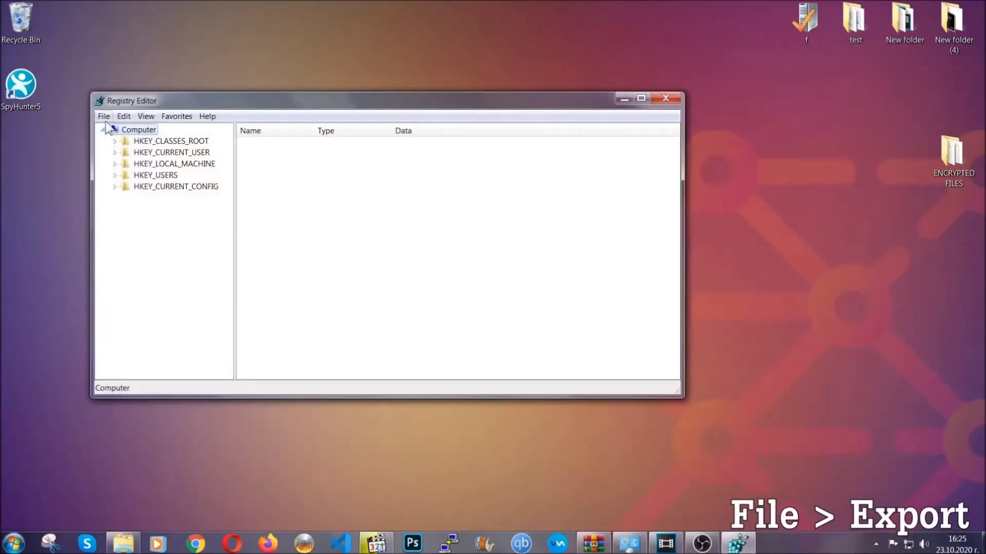
Step: Export the entire registry to the desktop as BACKUP
click(105, 117)
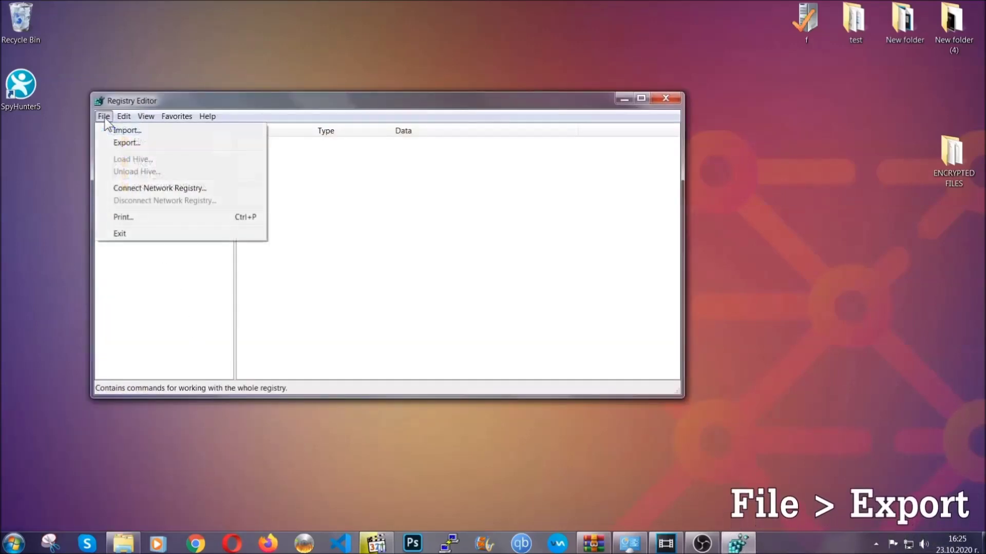
click(129, 142)
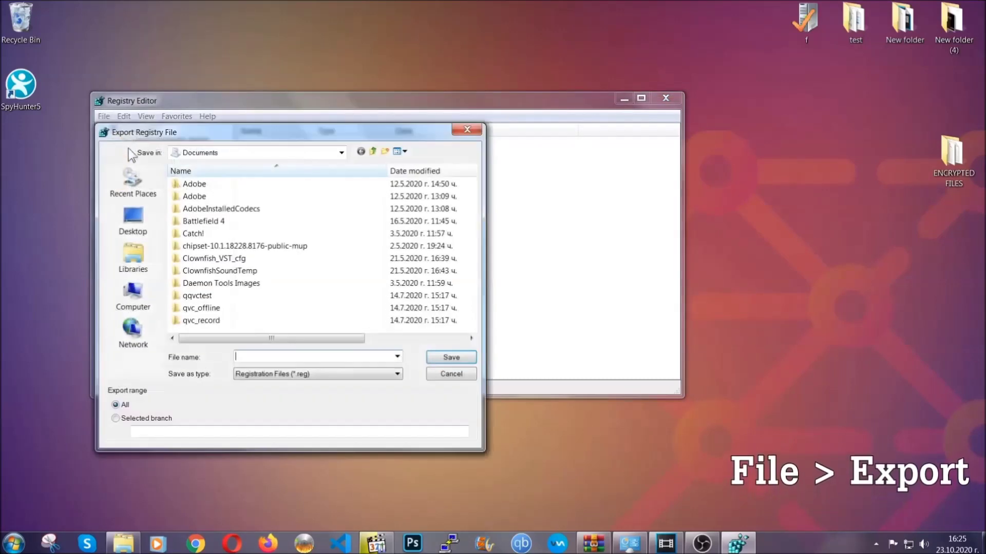
click(127, 216)
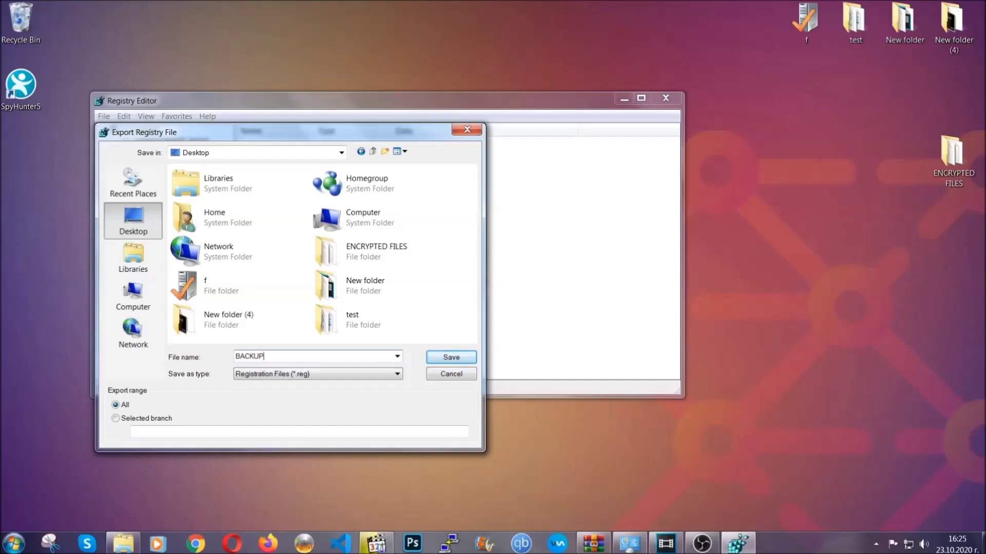
click(447, 360)
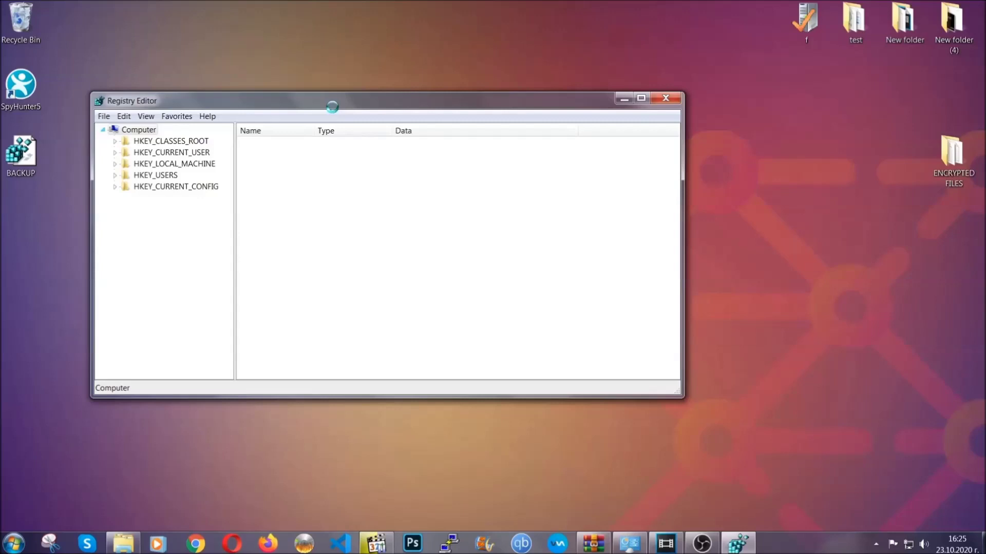
drag(332, 108, 430, 140)
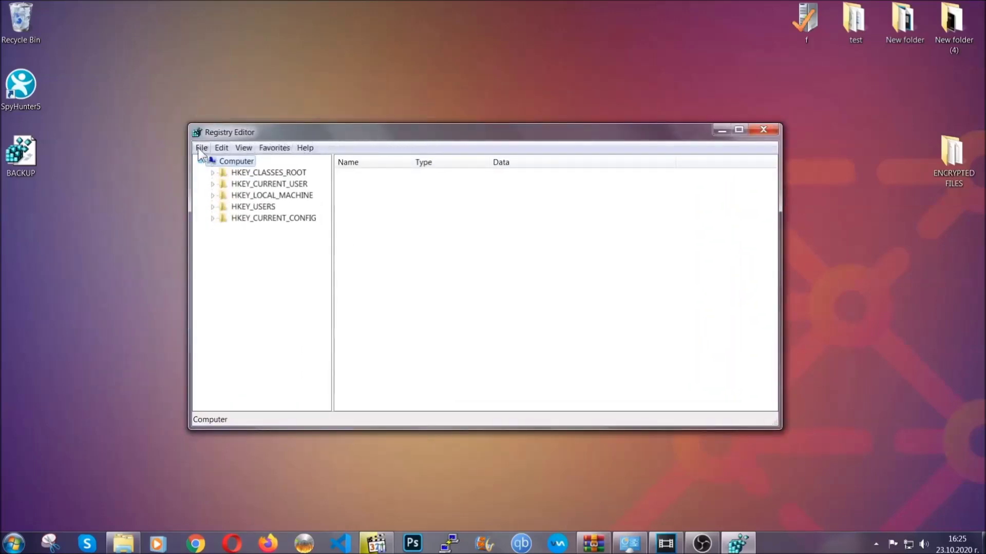
click(202, 148)
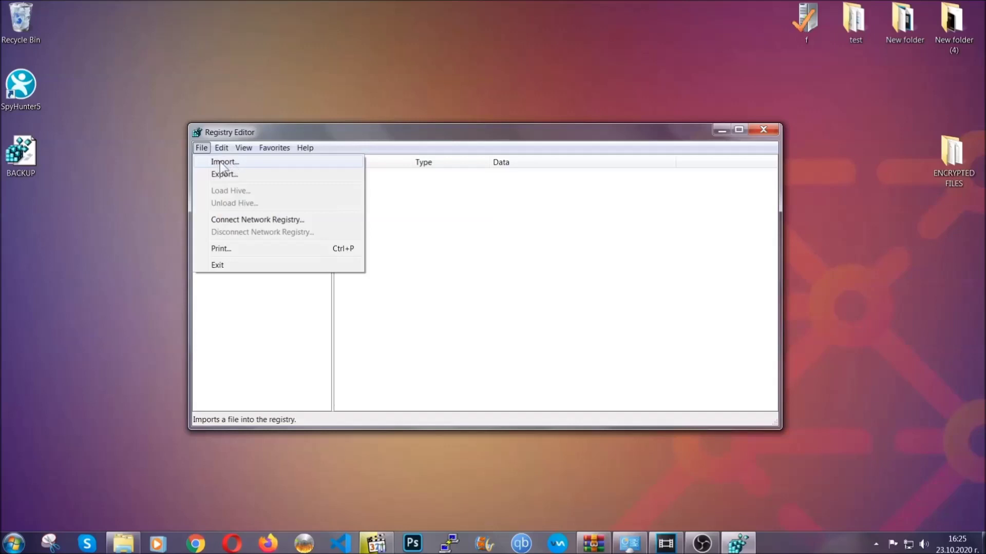
click(203, 149)
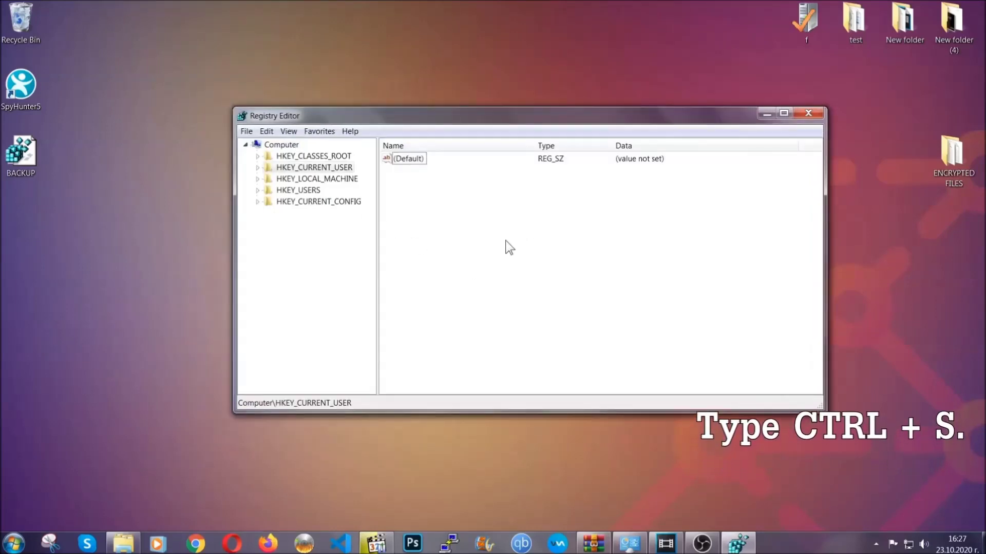
Step: Search the registry for RunOnce and open the Run startup key
key(ctrl+f)
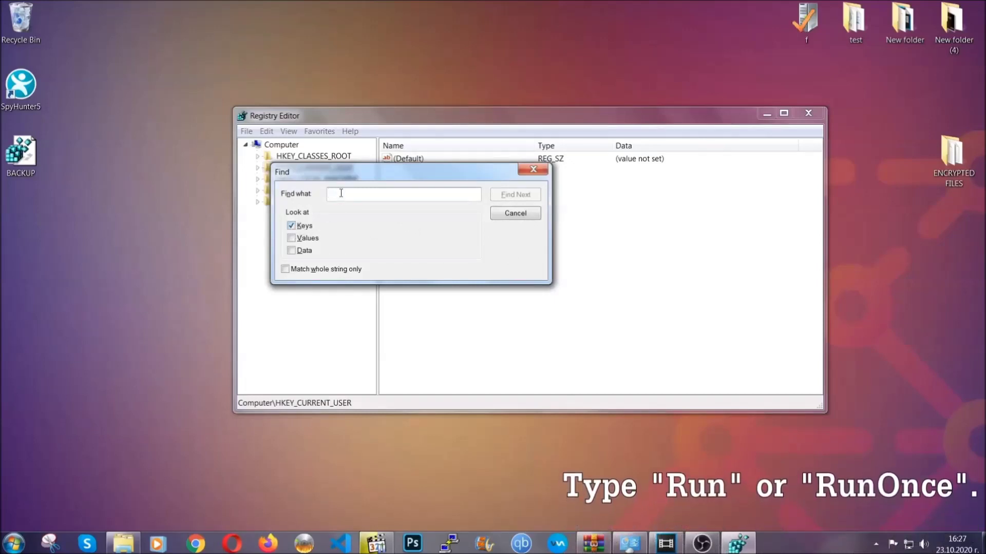
text(RunO)
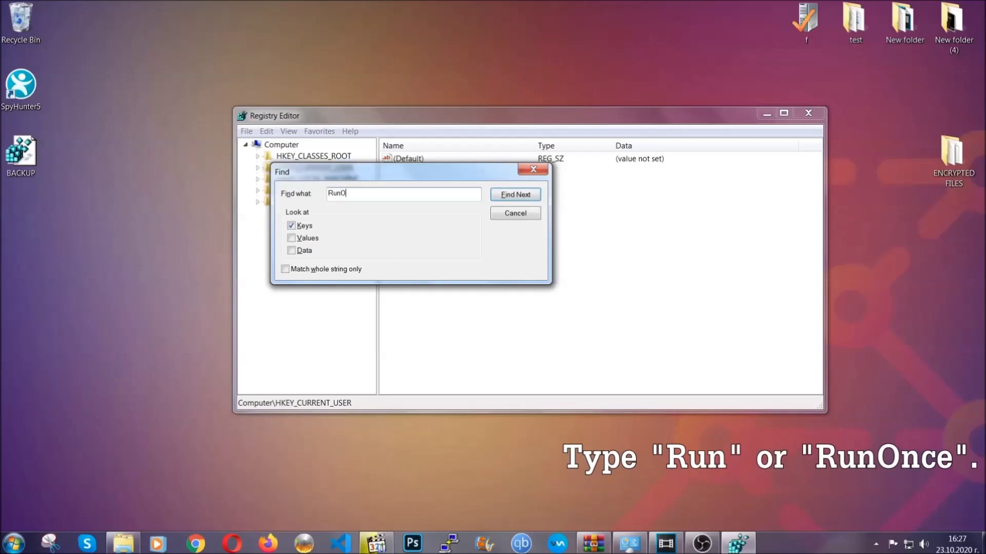
text(nce)
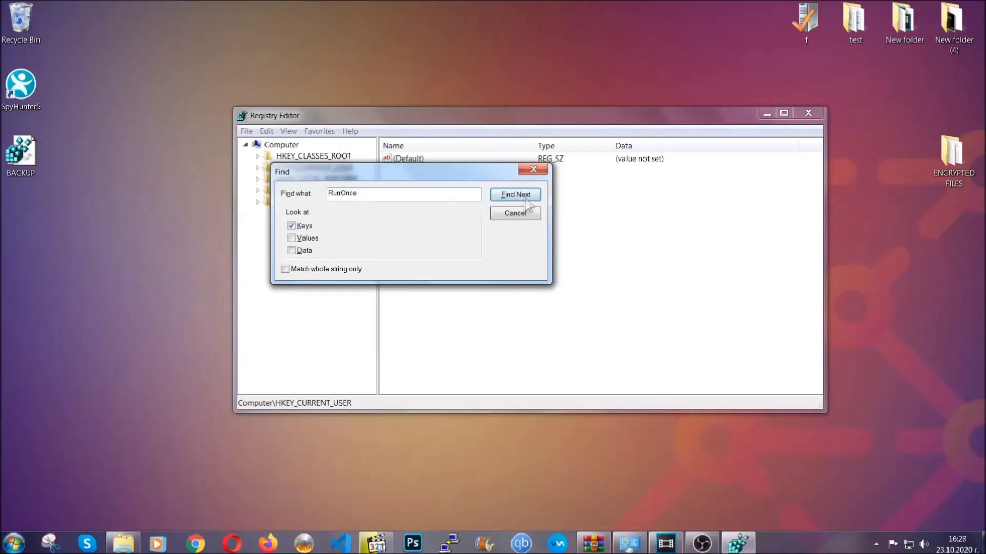
click(515, 195)
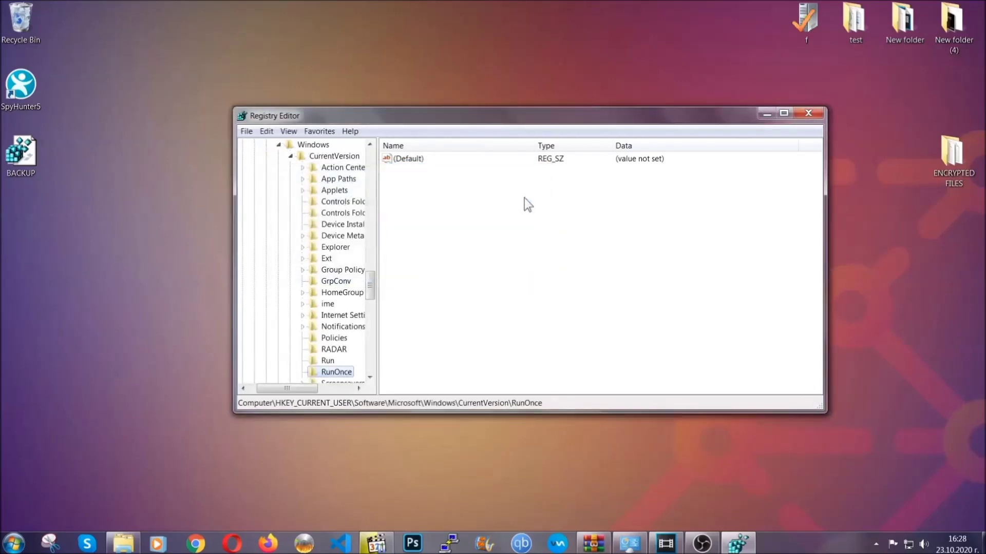
drag(375, 279, 371, 295)
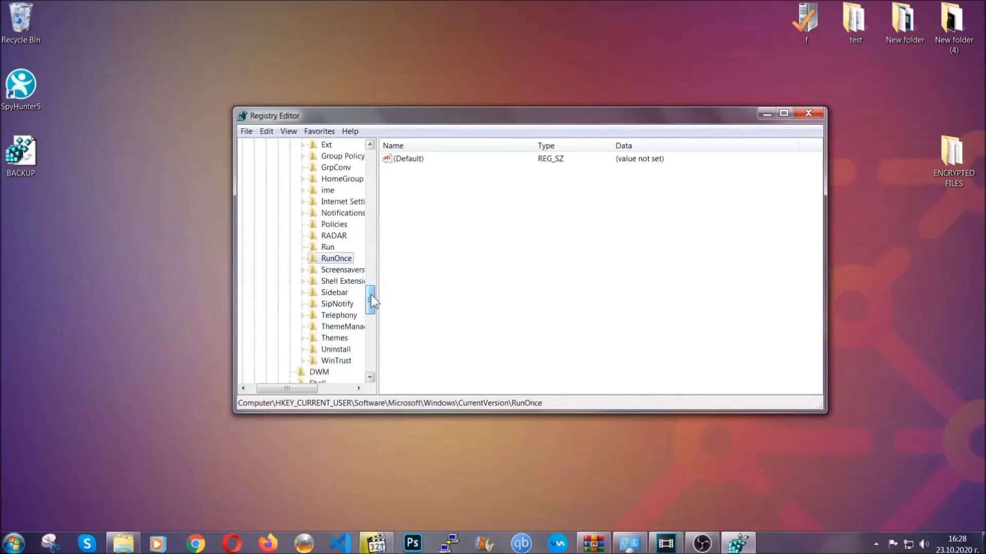
click(327, 248)
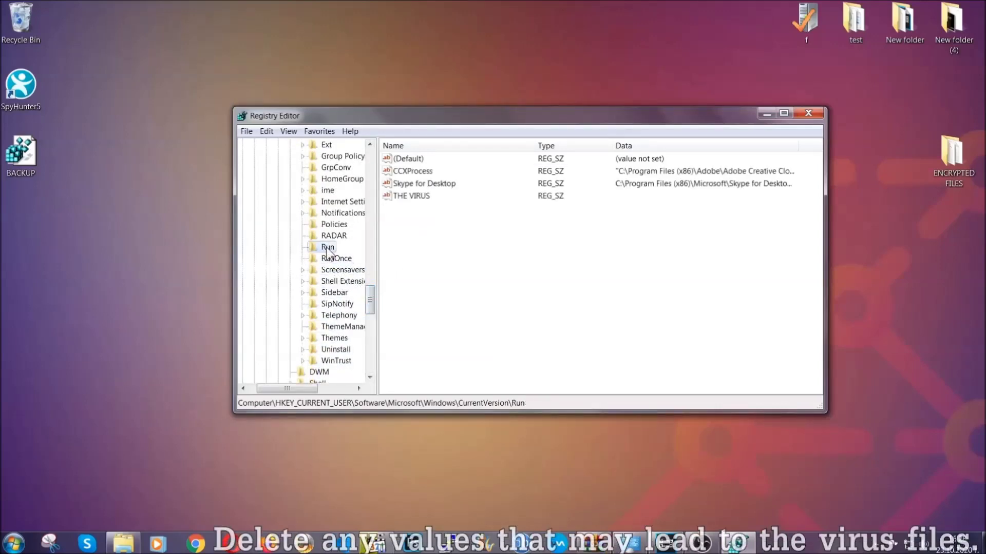
Step: Delete the THE VIRUS value from the Run key, confirming the permanent deletion
click(404, 198)
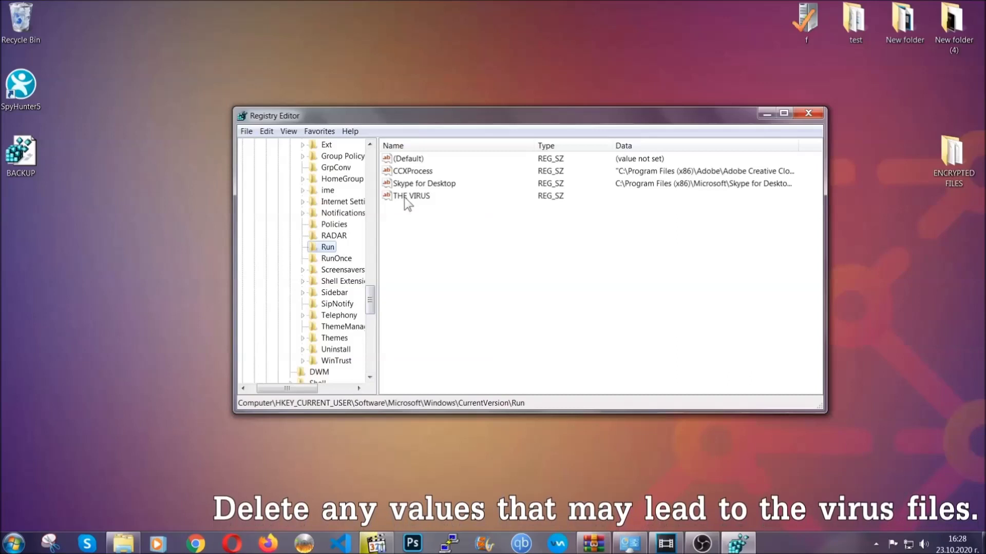
right_click(406, 198)
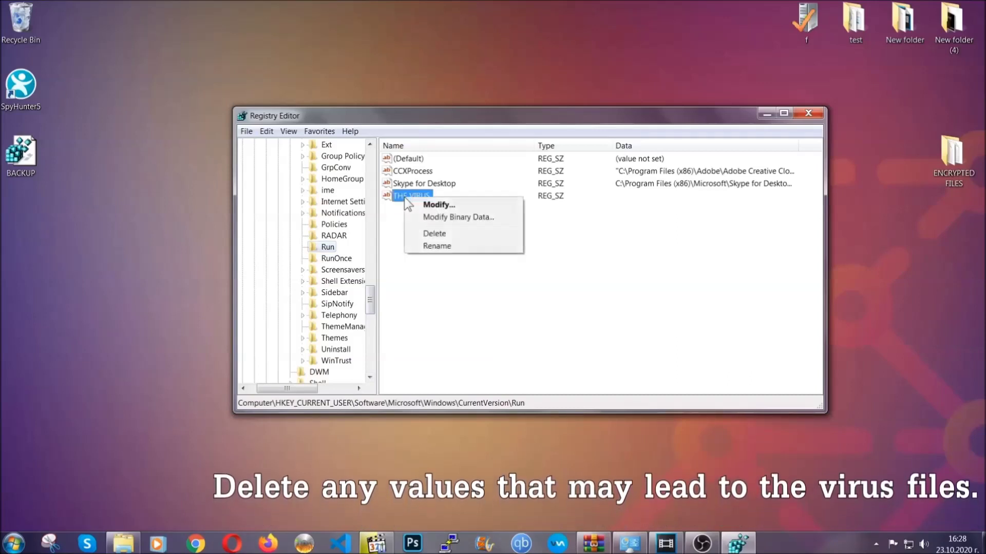
click(426, 233)
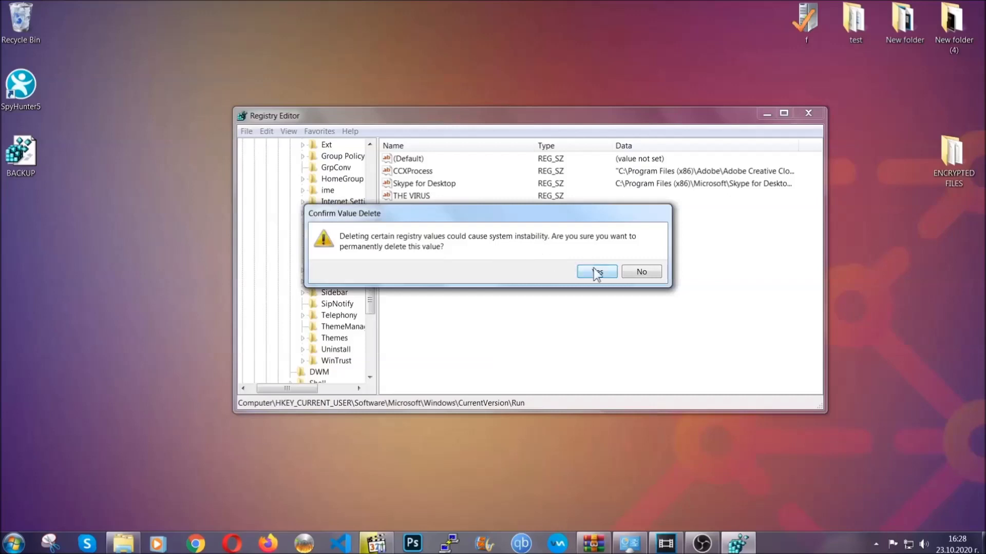
click(597, 274)
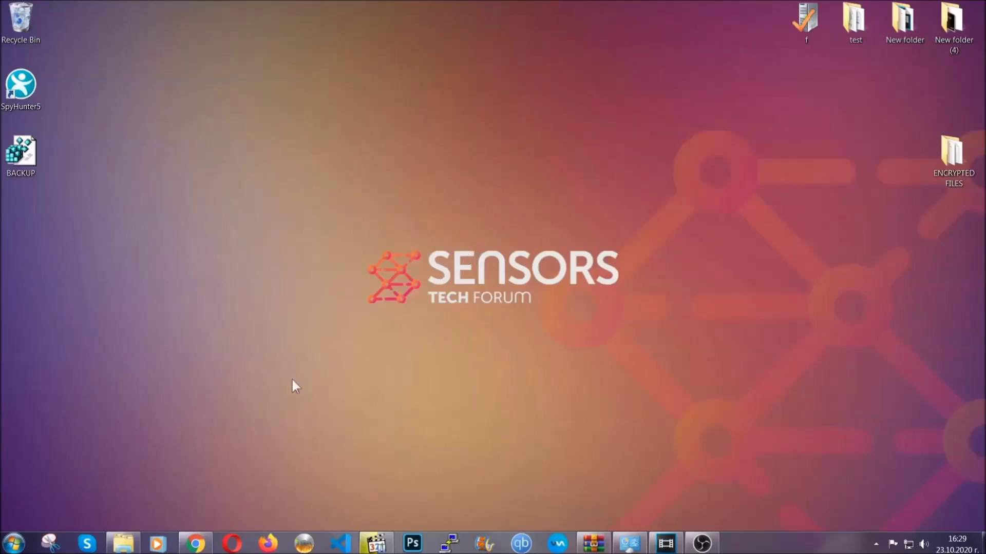
Step: Bring up the ransomware file-recovery article in Chrome and select its web address
click(196, 545)
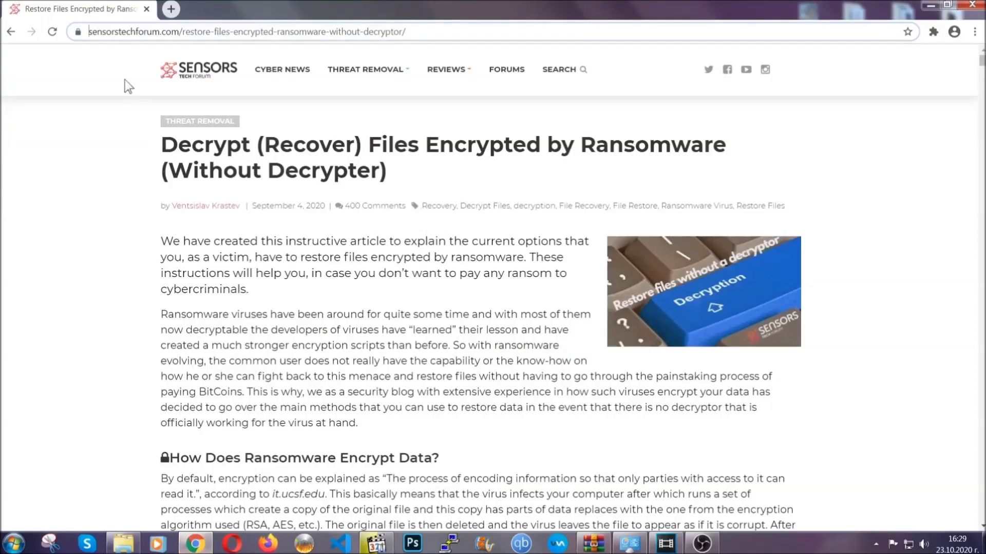
click(90, 31)
drag(89, 31, 445, 37)
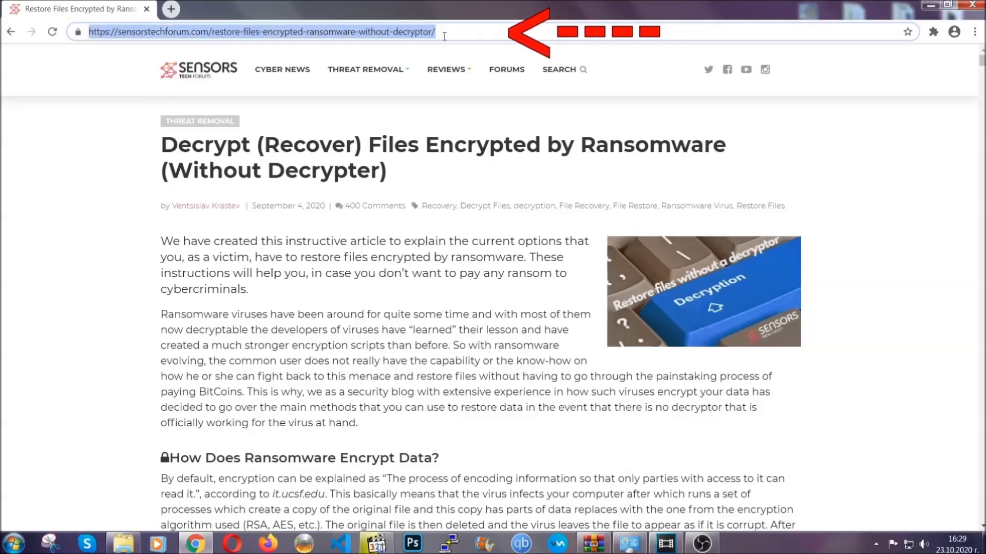
mouse_move(447, 70)
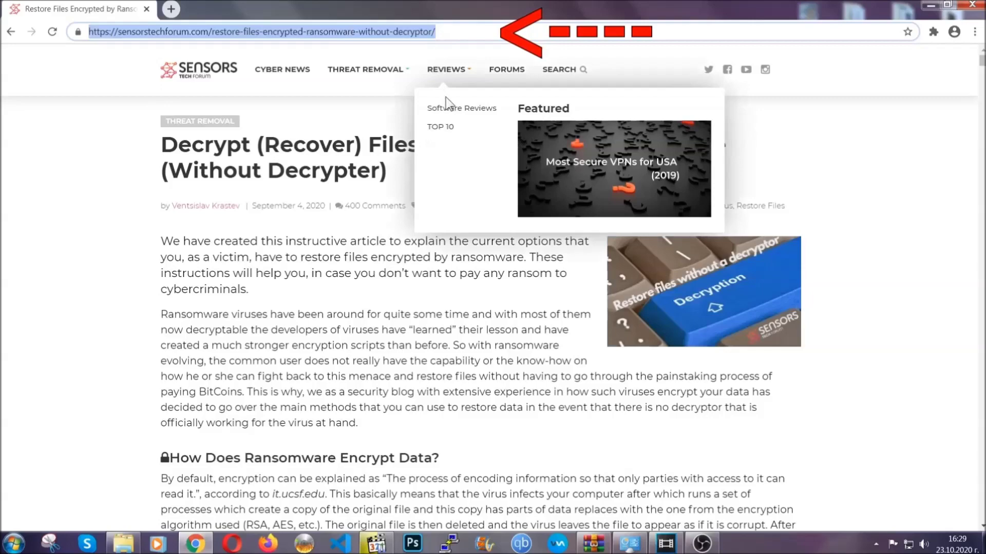
scroll(506, 279, down, 3)
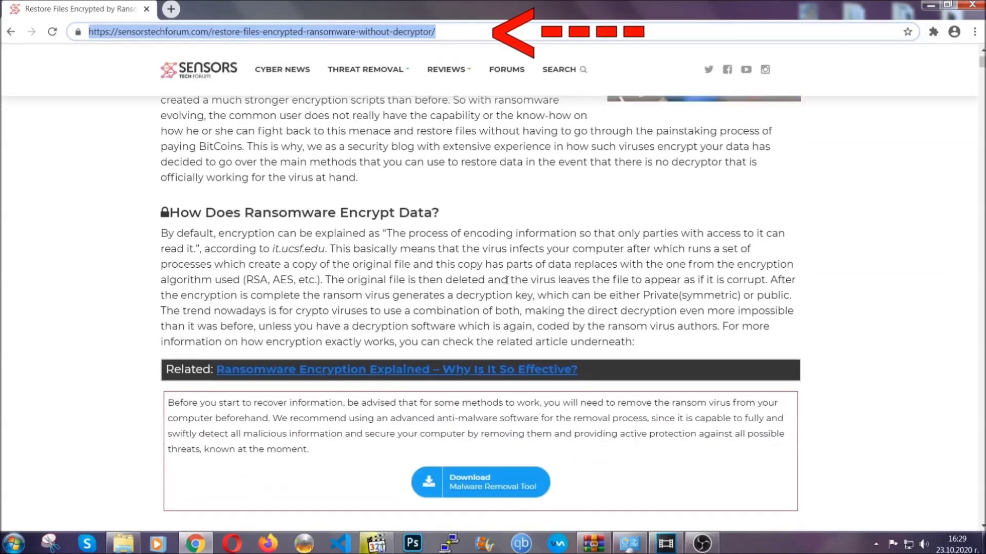
scroll(507, 280, down, 2)
scroll(507, 280, down, 1)
scroll(507, 281, down, 1)
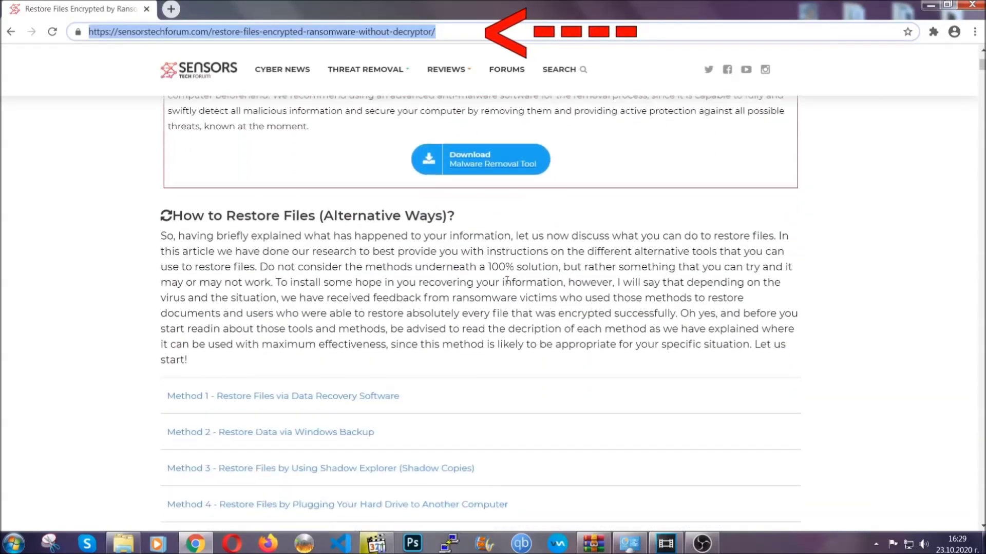
scroll(507, 281, down, 1)
scroll(507, 281, down, 2)
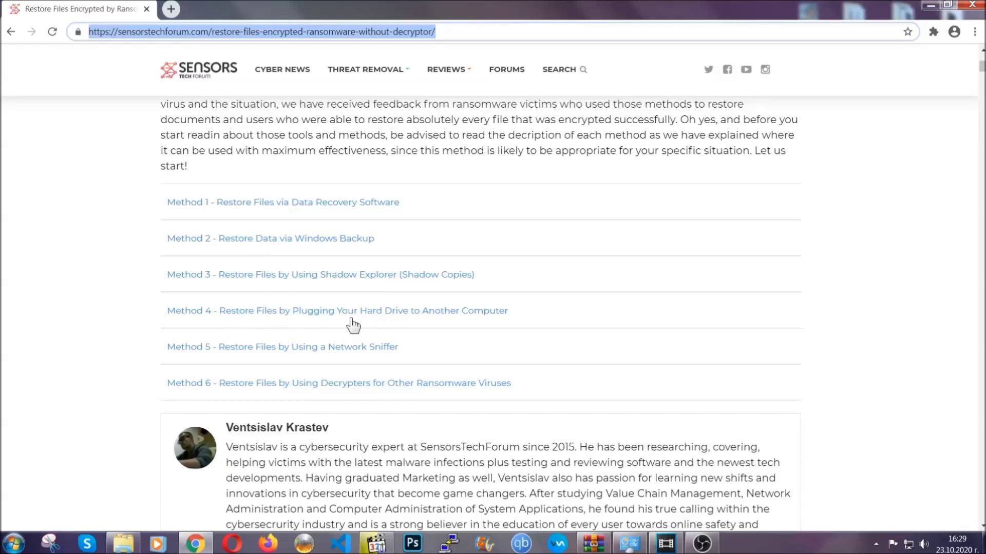
Step: Expand Method 2 (Windows Backup) and its Step1–Step3, then minimize the browser
click(307, 238)
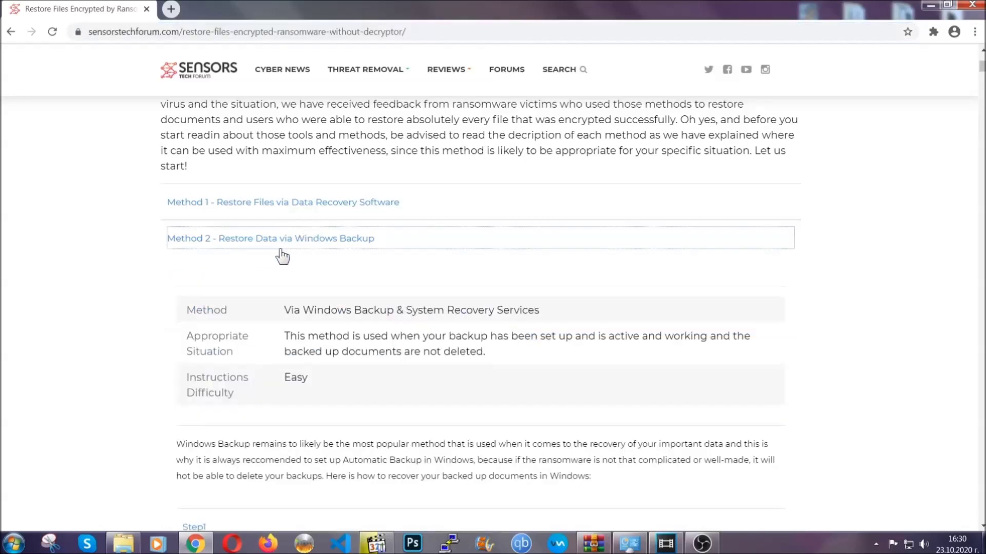
drag(285, 307, 346, 389)
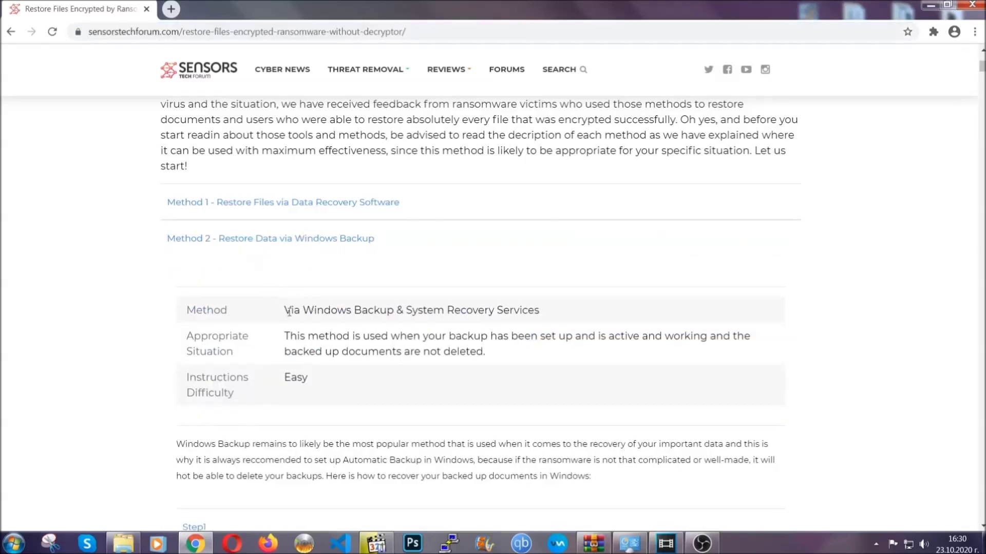
click(349, 385)
scroll(352, 383, down, 3)
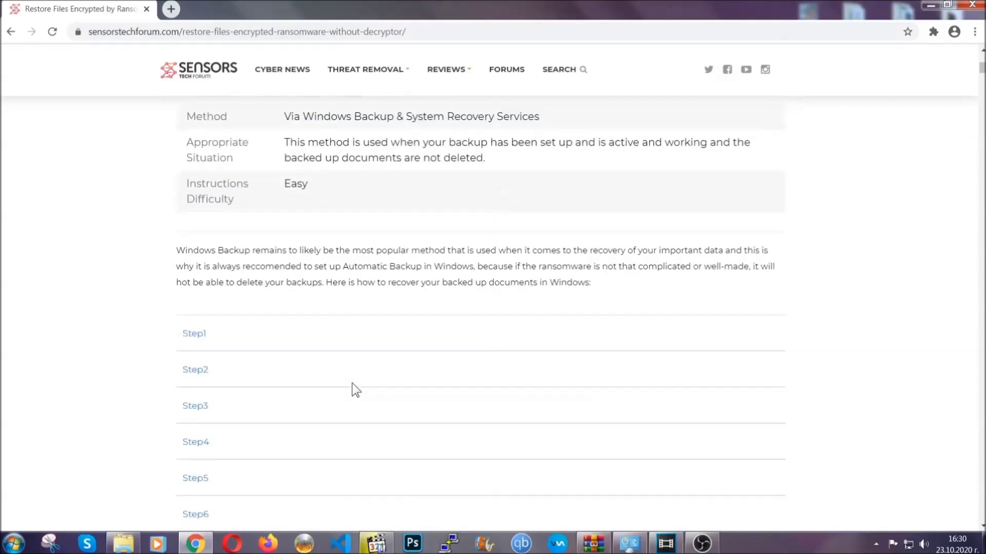
scroll(352, 383, down, 1)
click(200, 270)
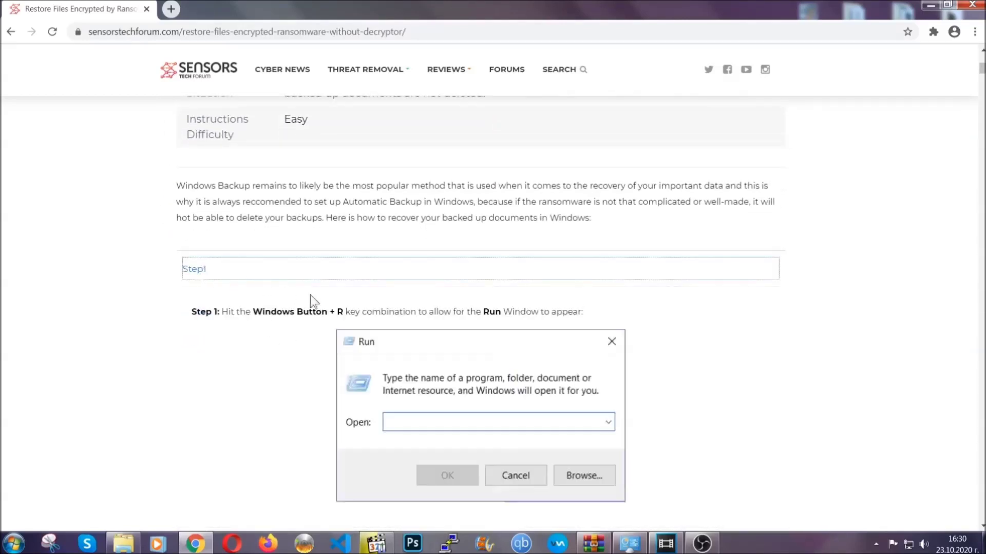
scroll(462, 318, down, 3)
scroll(461, 319, down, 1)
click(231, 323)
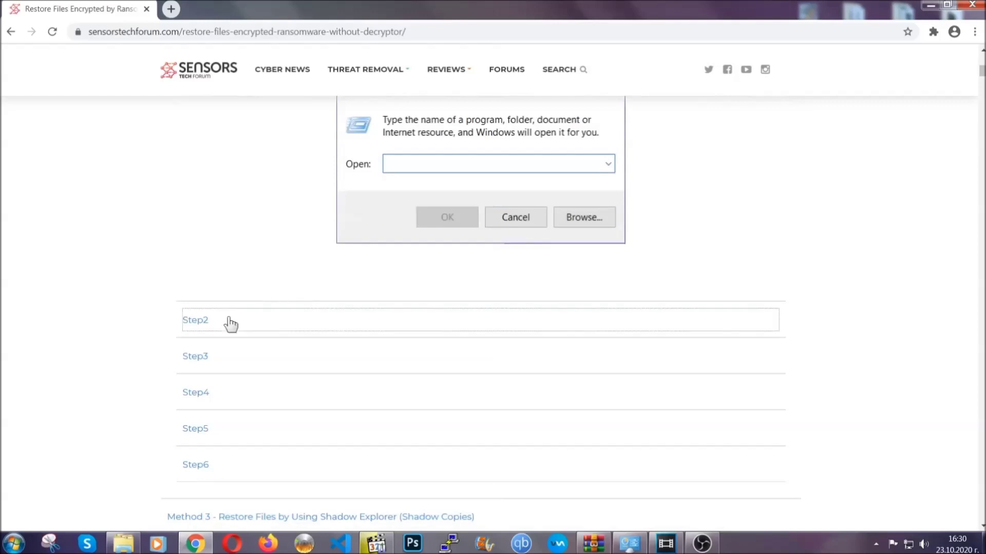
scroll(423, 327, down, 3)
scroll(435, 333, down, 1)
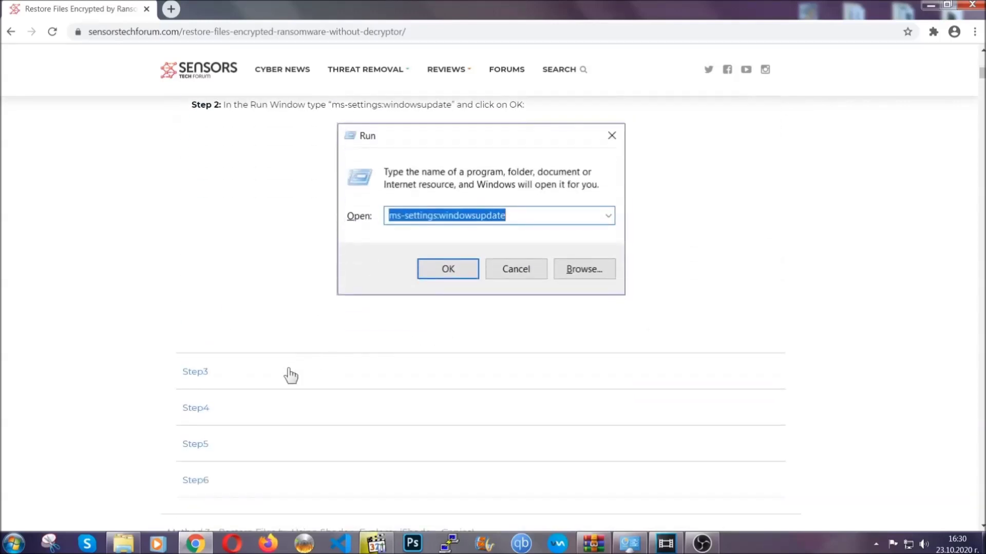
click(308, 370)
scroll(436, 352, down, 1)
scroll(435, 348, down, 2)
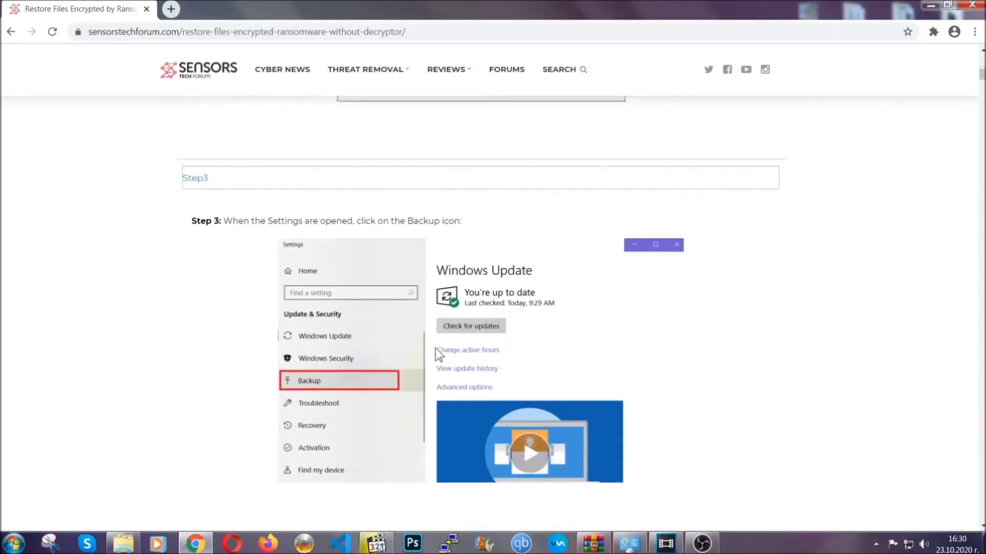
scroll(436, 350, down, 2)
scroll(433, 352, down, 1)
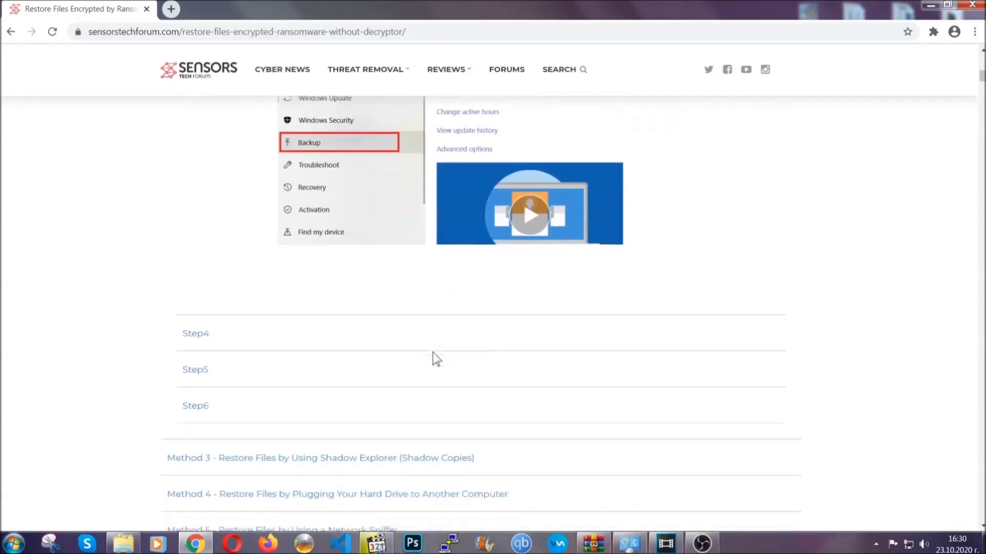
scroll(434, 354, down, 2)
scroll(433, 355, down, 2)
scroll(433, 355, down, 1)
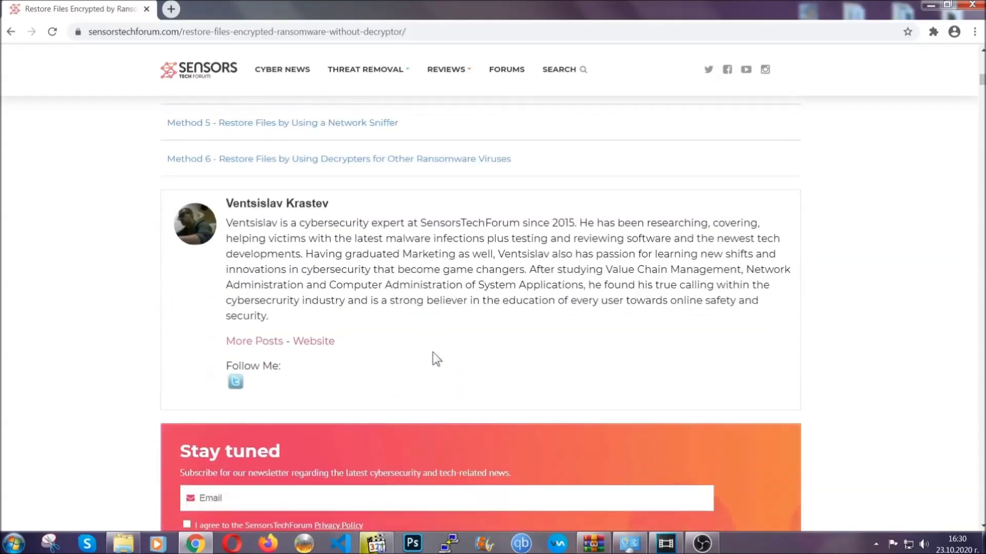
scroll(432, 359, up, 3)
scroll(433, 358, up, 5)
scroll(431, 371, up, 5)
scroll(431, 368, up, 5)
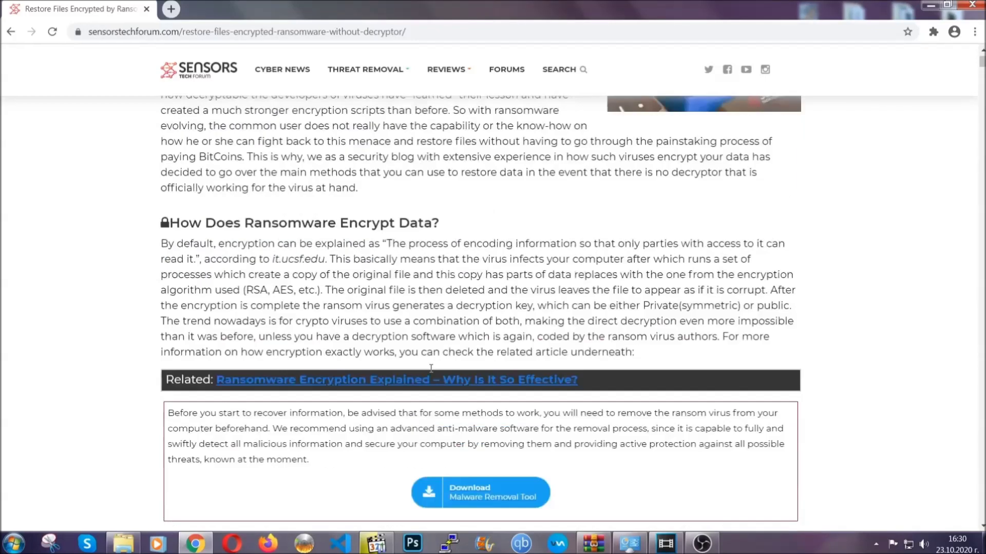
scroll(430, 368, up, 3)
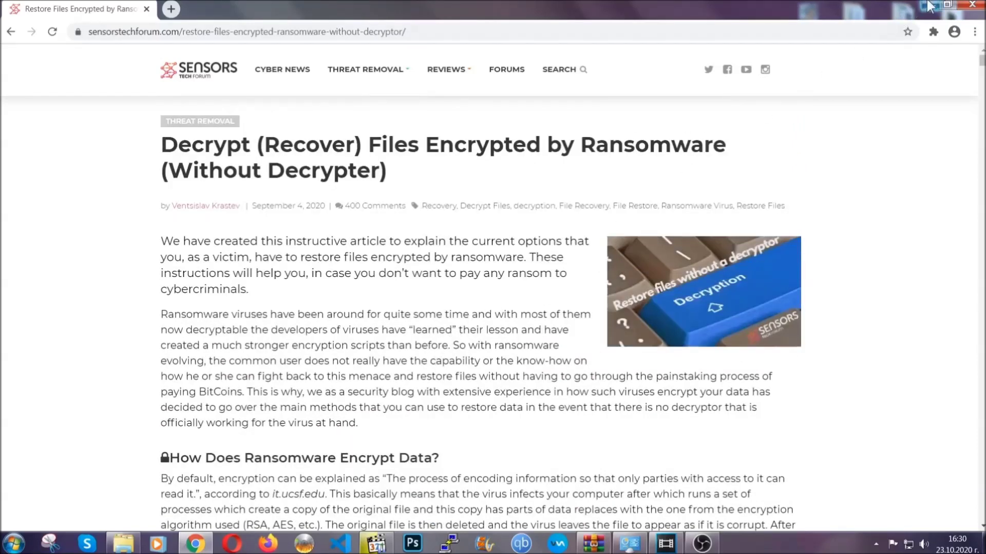
click(927, 6)
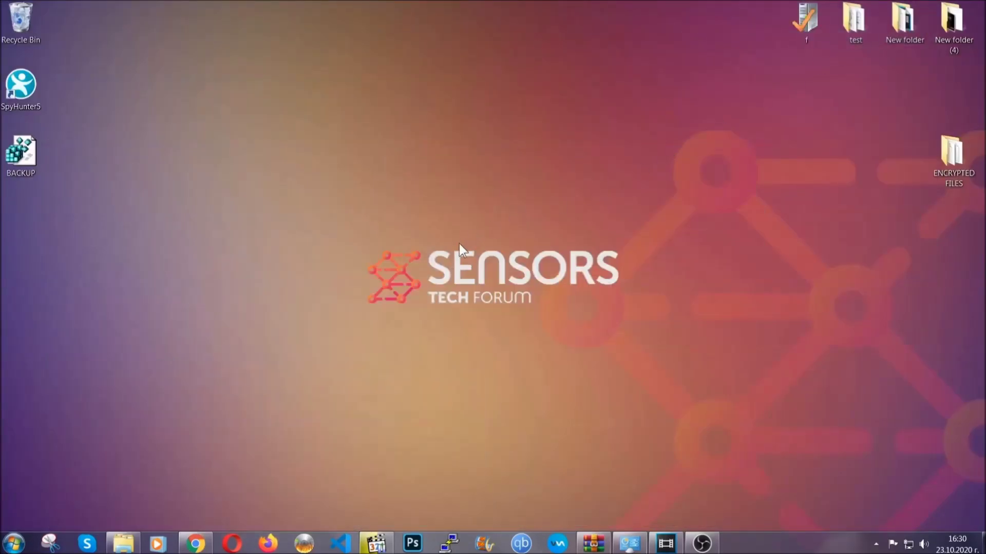